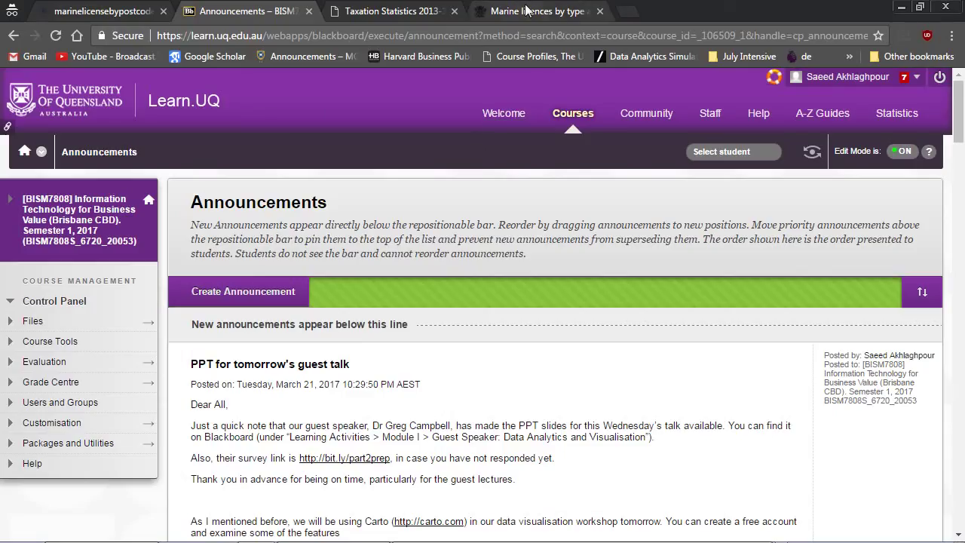
- Search the web for "bcf stores in qld" in a new browser tab
left_click(625, 11)
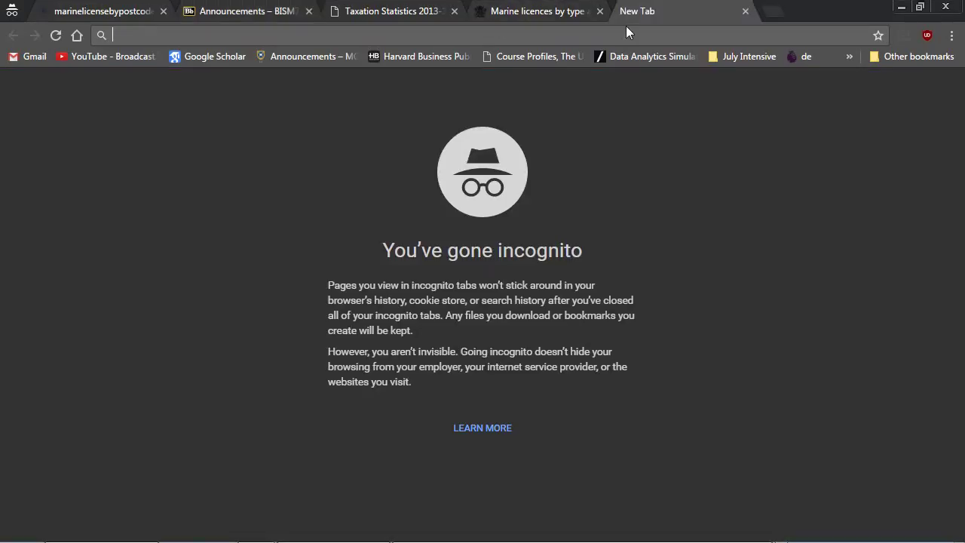
type("bcf ")
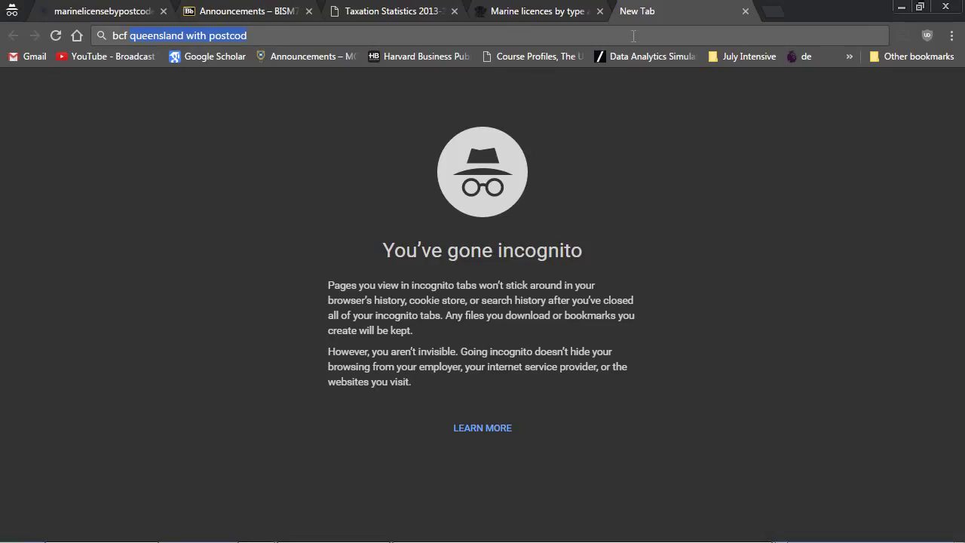
type("stores in qld")
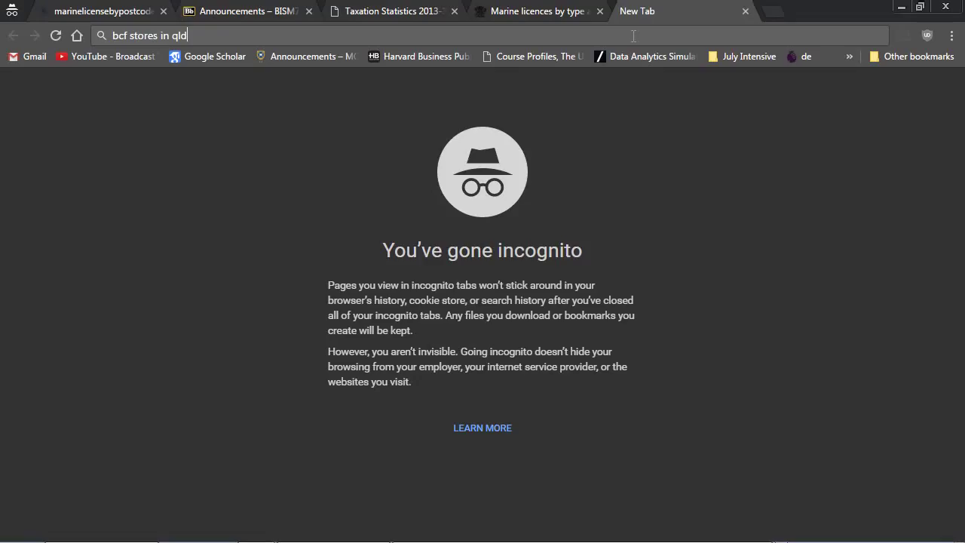
key("Return")
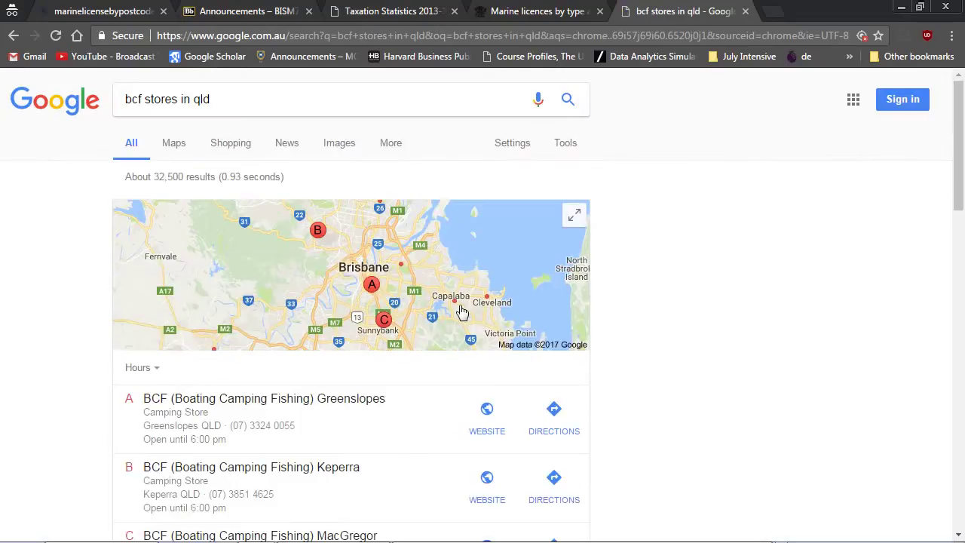
- Open BCF's Store Locator from the search results and list the stores in QLD
scroll(607, 302, "down", 6)
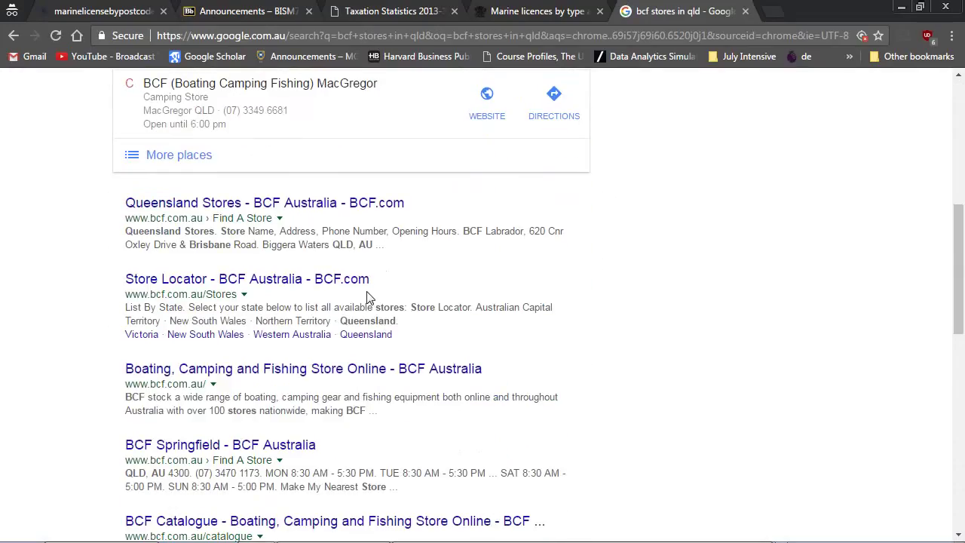
scroll(379, 300, "down", 1)
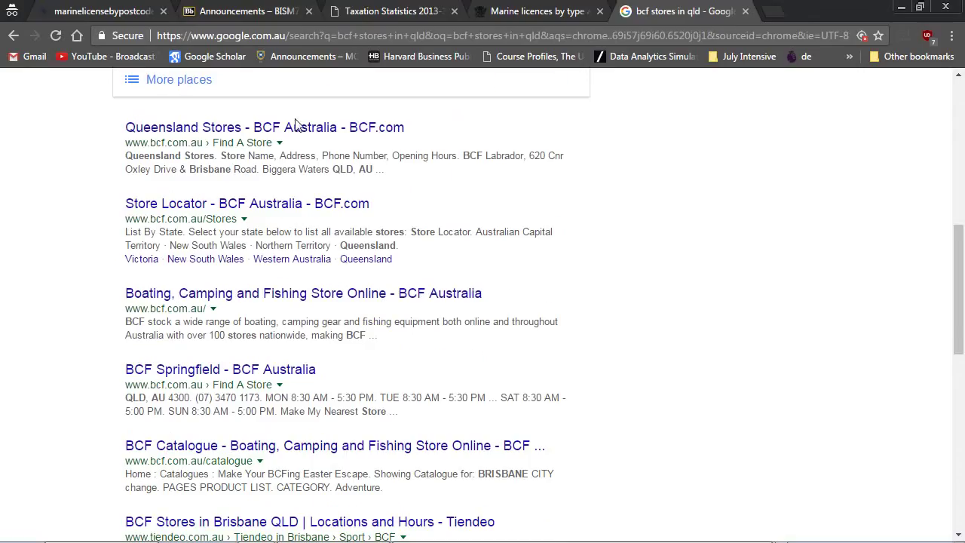
left_click(295, 204)
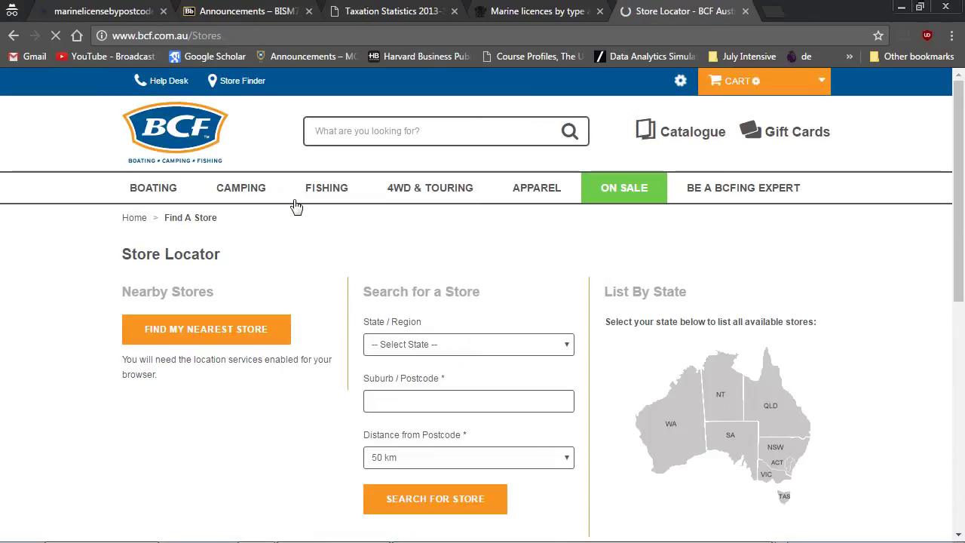
mouse_move(294, 202)
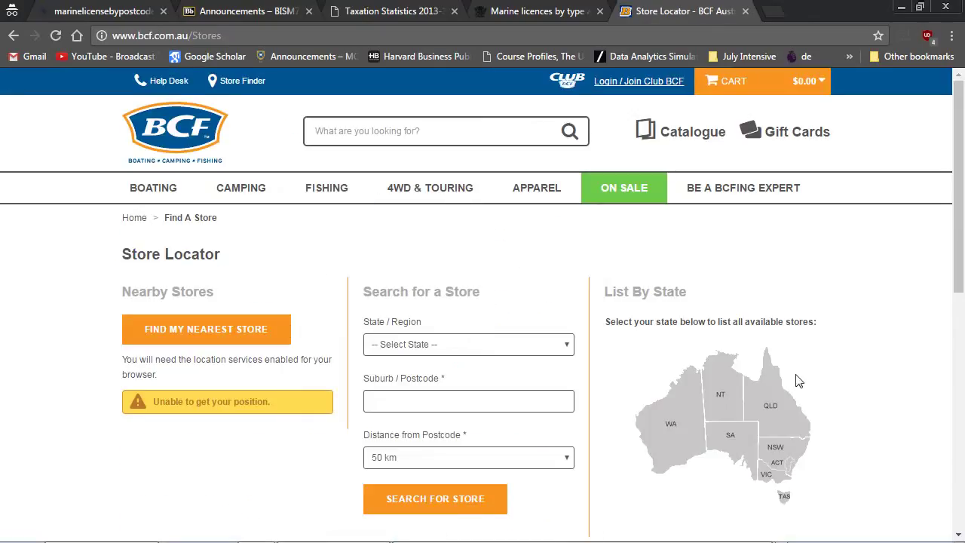
left_click(785, 419)
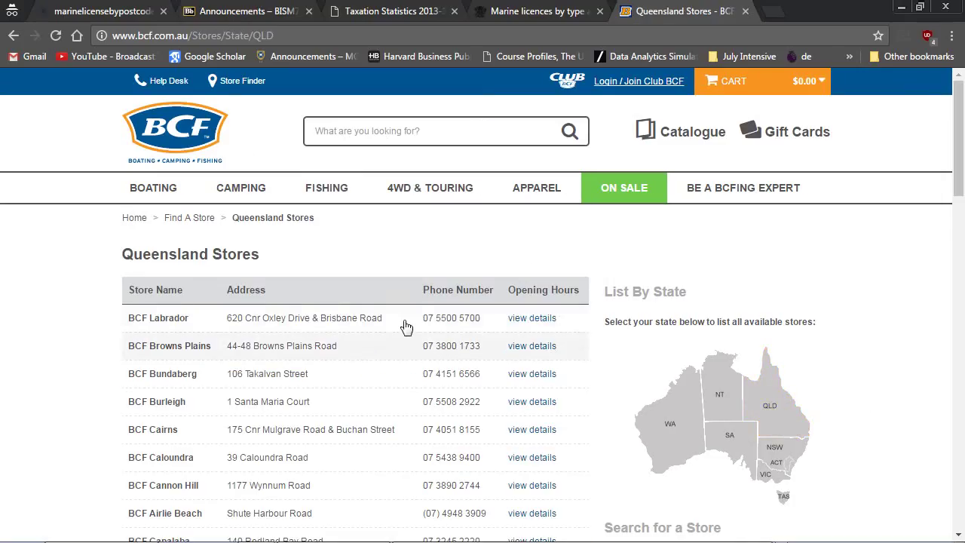
- Copy the whole Queensland Stores table, from the header row through BCF Yeppoon
scroll(254, 331, "down", 9)
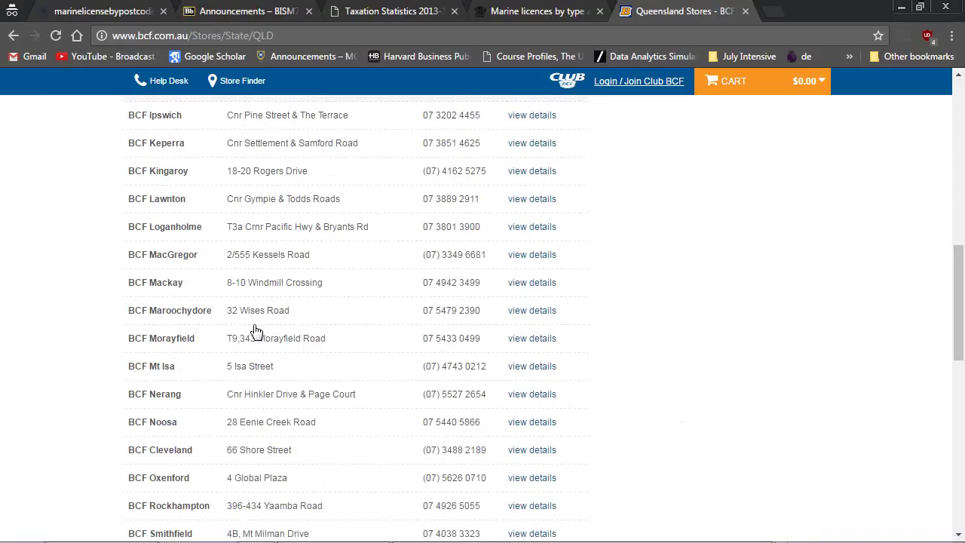
scroll(254, 332, "down", 4)
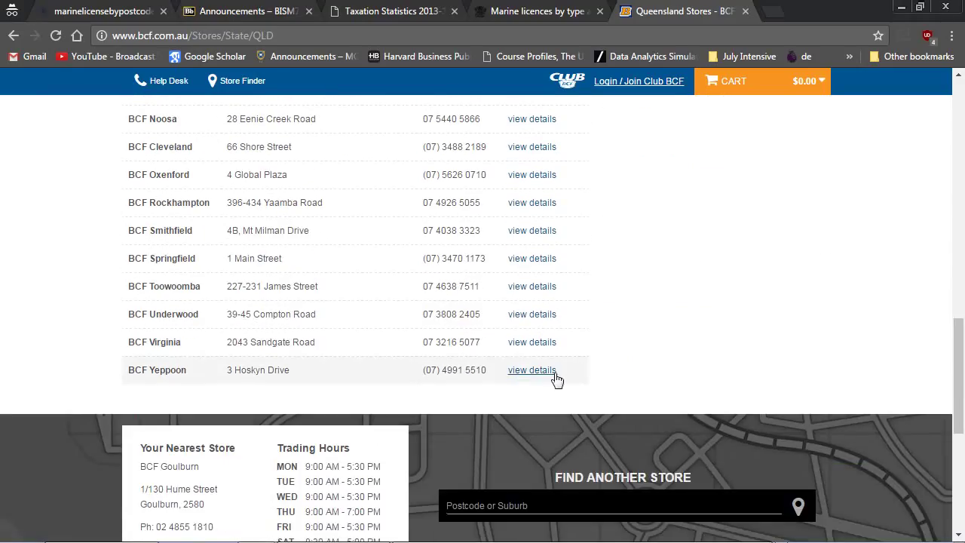
left_click_drag(601, 378, 133, 302)
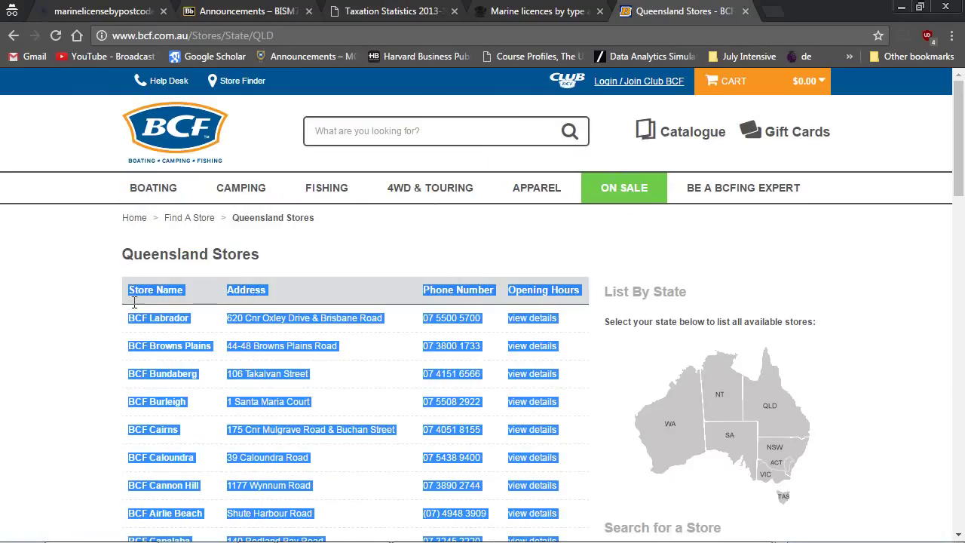
right_click(142, 300)
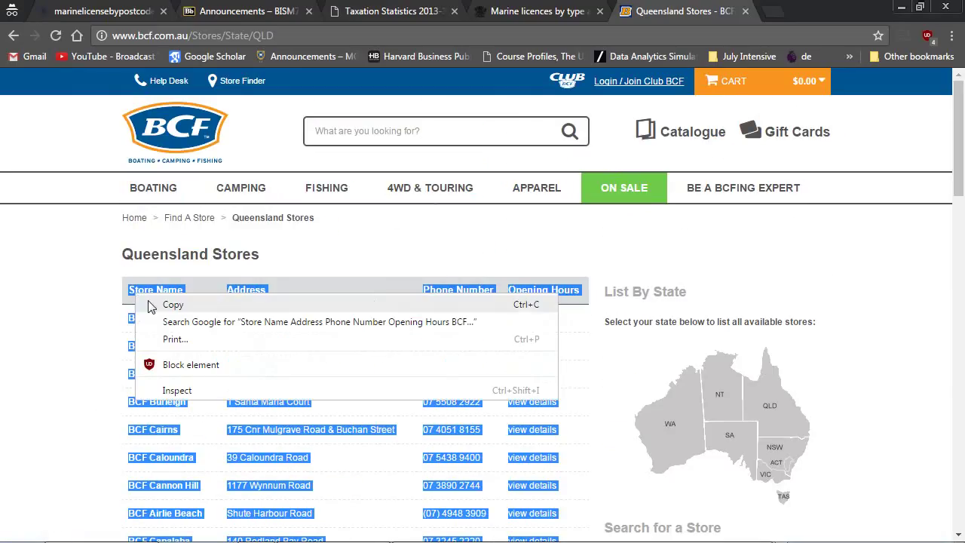
left_click(151, 304)
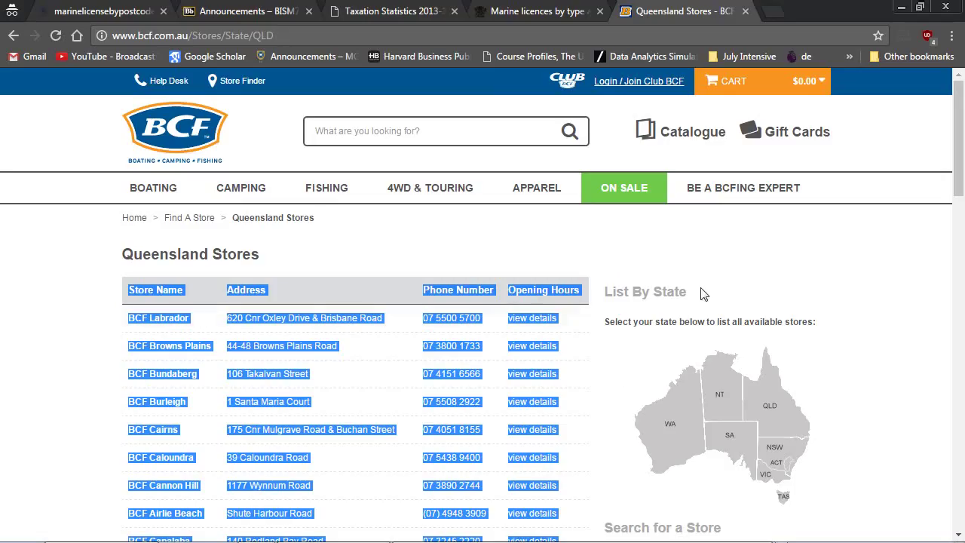
- Switch to the blank Excel workbook Book11 and try to paste the copied store table directly into cell A1
mouse_move(633, 539)
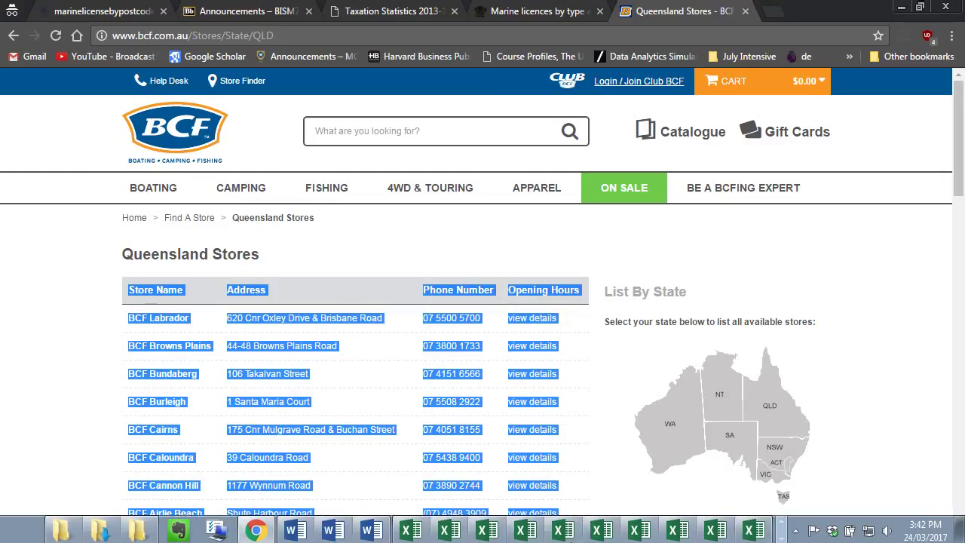
left_click(782, 537)
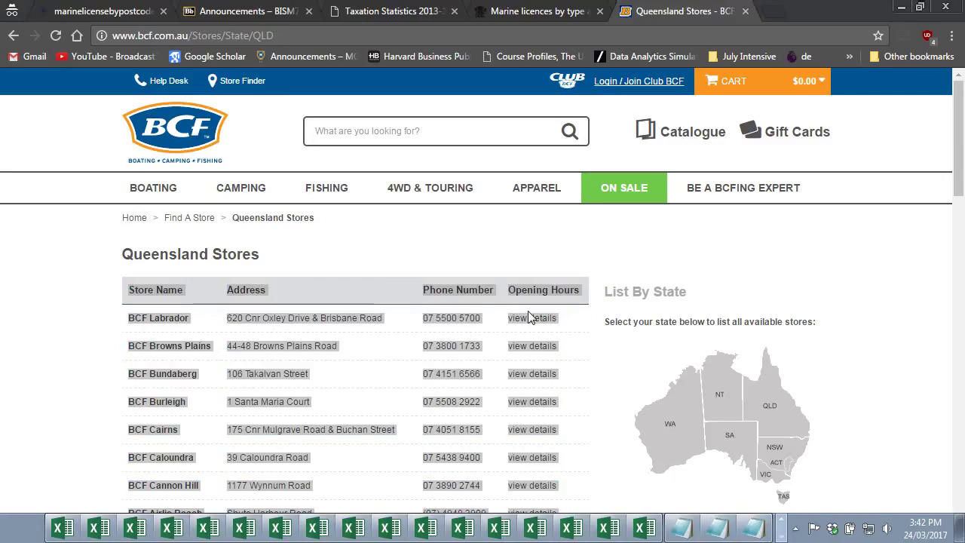
left_click(648, 532)
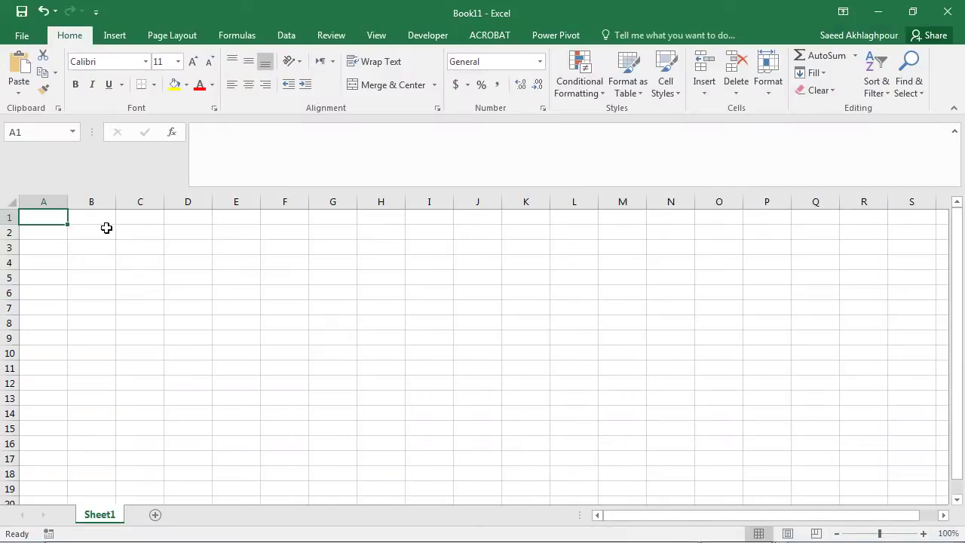
right_click(60, 215)
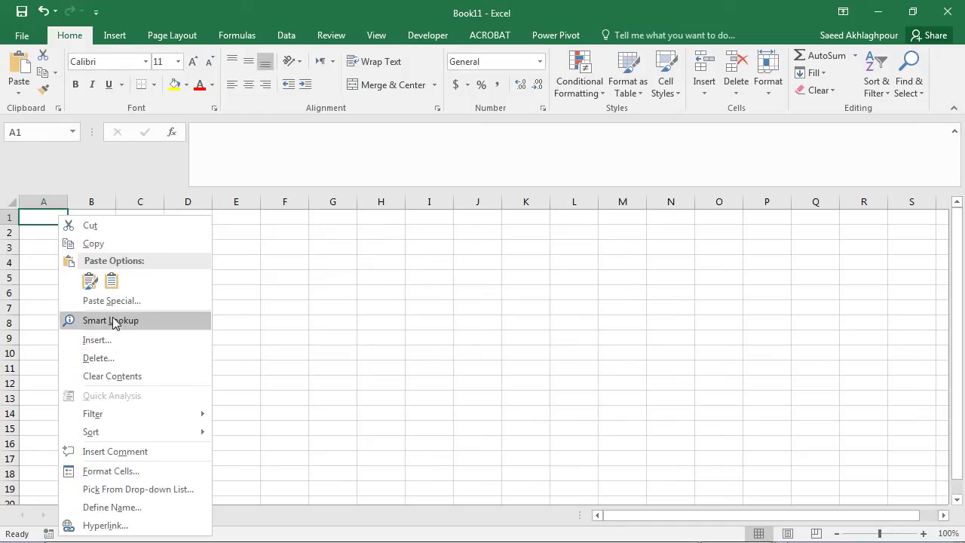
left_click(88, 281)
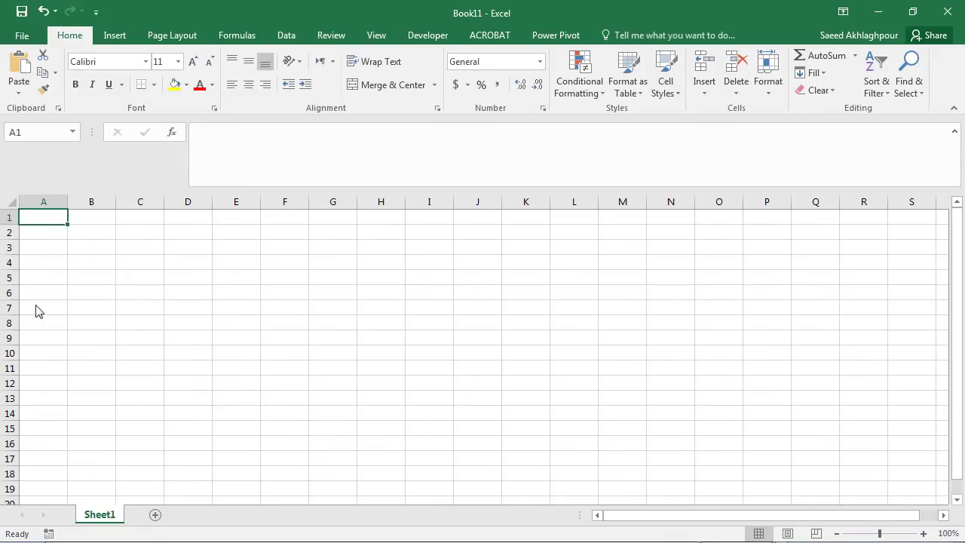
key("ctrl+v")
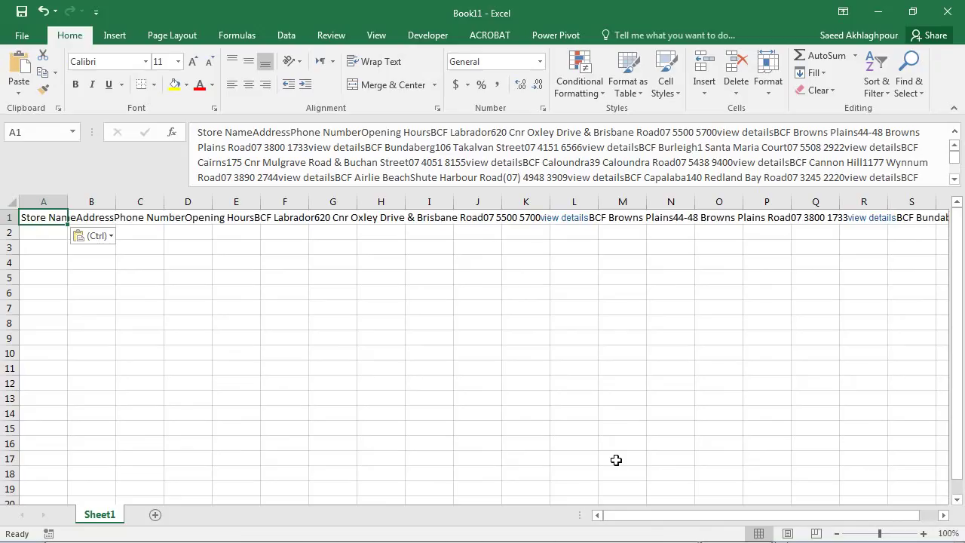
- Open a new Notepad document, paste the copied store table as plain text, and maximize the window
key("super")
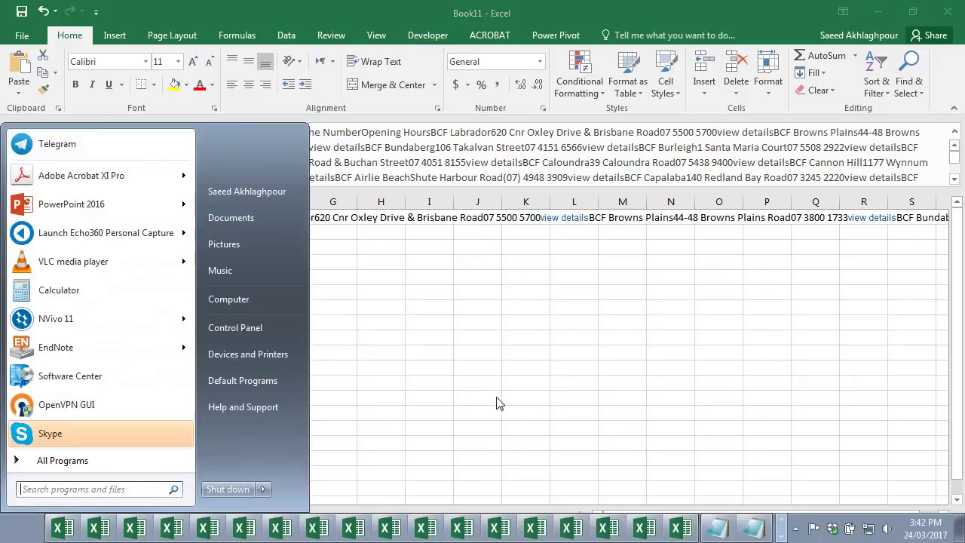
key("super+r")
key("Return")
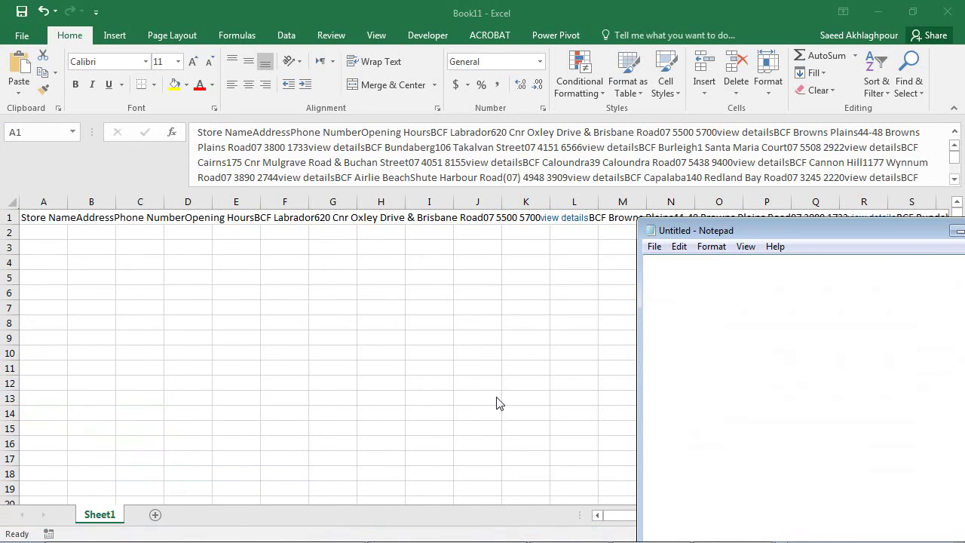
key("ctrl+v")
double_click(780, 228)
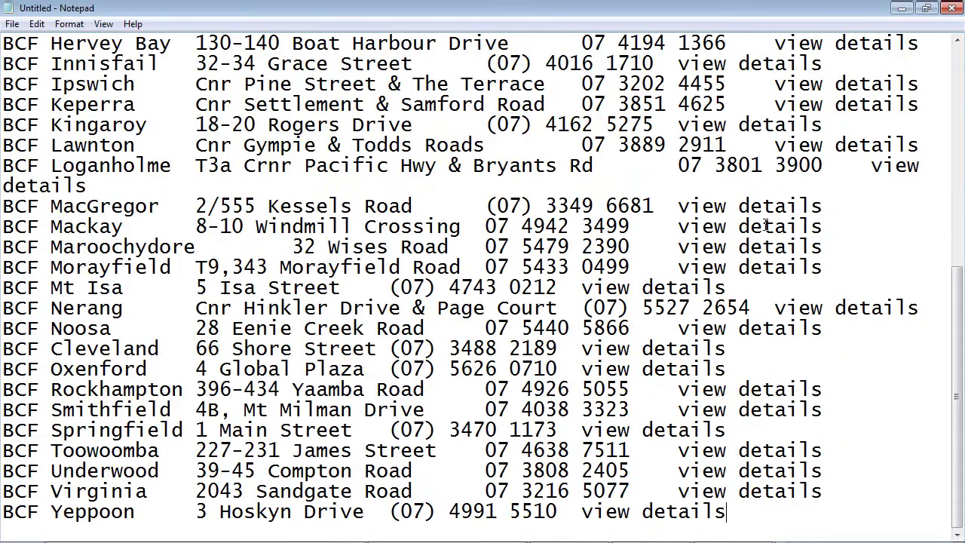
- Copy the entire plain-text store list, including its header line
scroll(558, 225, "up", 7)
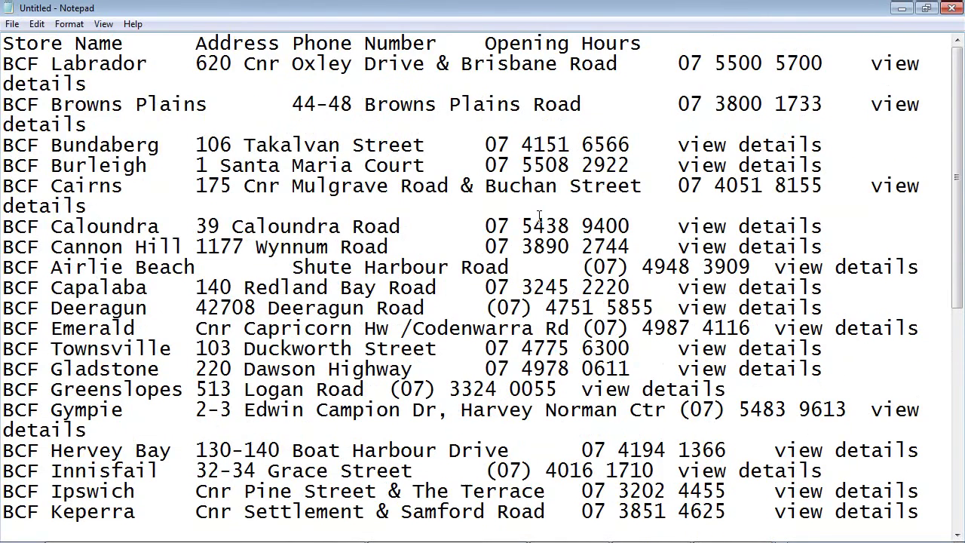
key("ctrl+a")
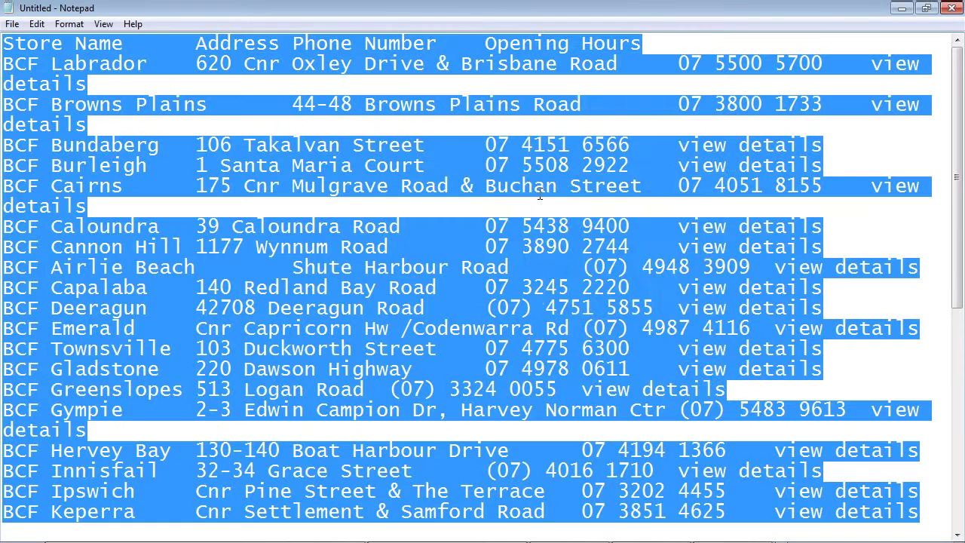
right_click(531, 175)
left_click(538, 218)
- Switch back to Book11 in Excel, clear cell A1, and paste the plain-text store list there
key("alt+Tab")
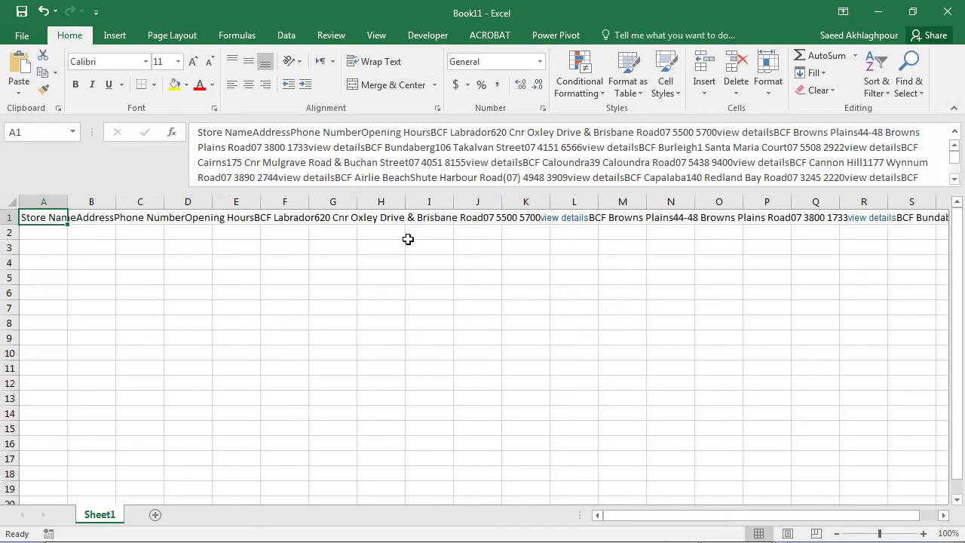
key("Delete")
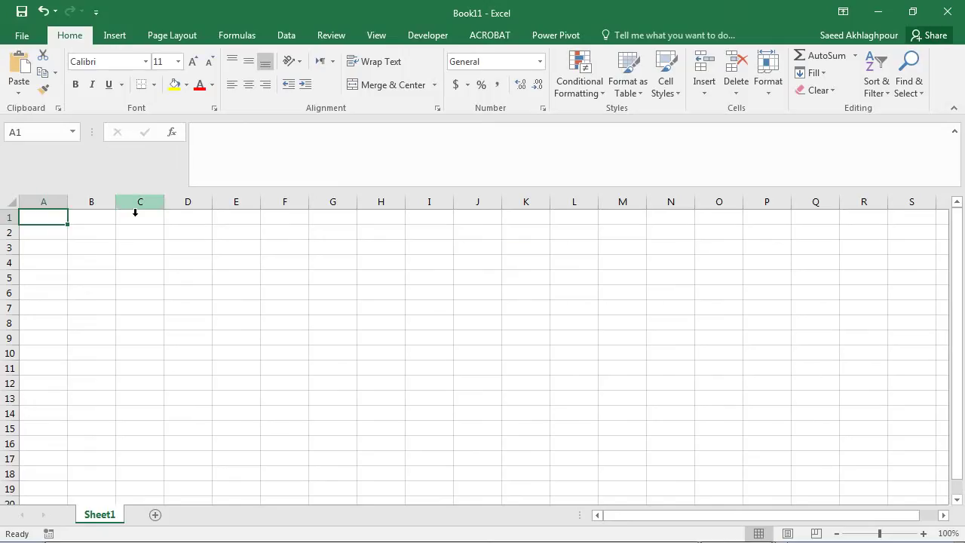
right_click(61, 220)
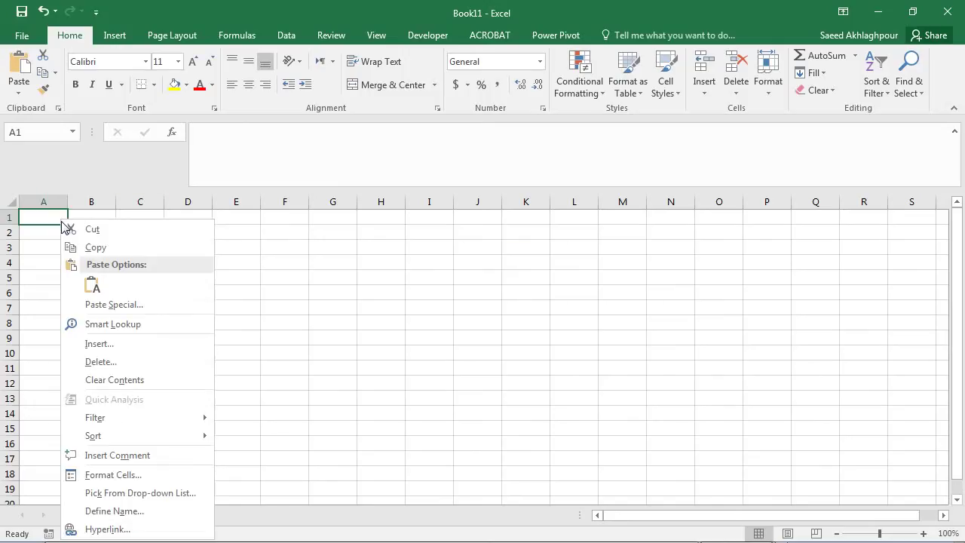
left_click(93, 285)
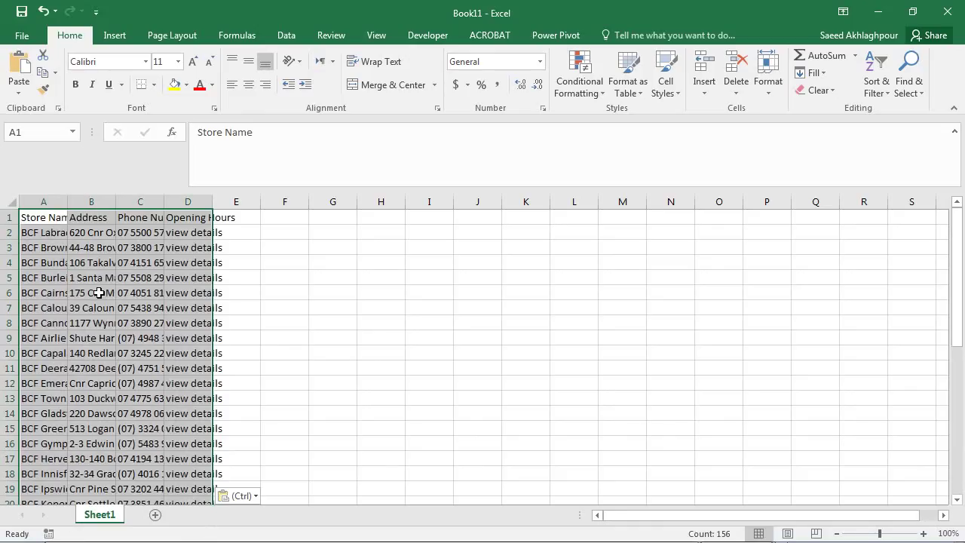
- Autofit the widths of all columns on Sheet1 to their contents
left_click(89, 264)
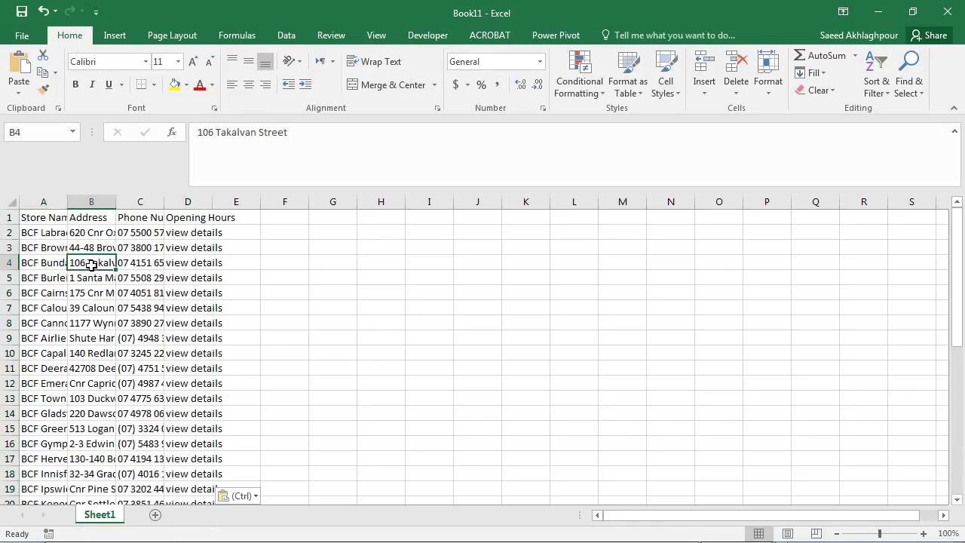
left_click(9, 204)
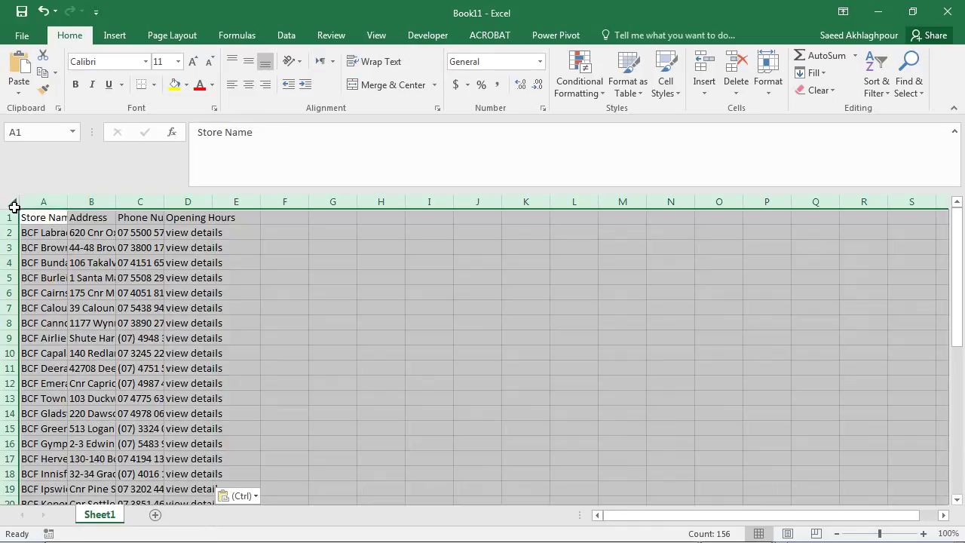
double_click(68, 208)
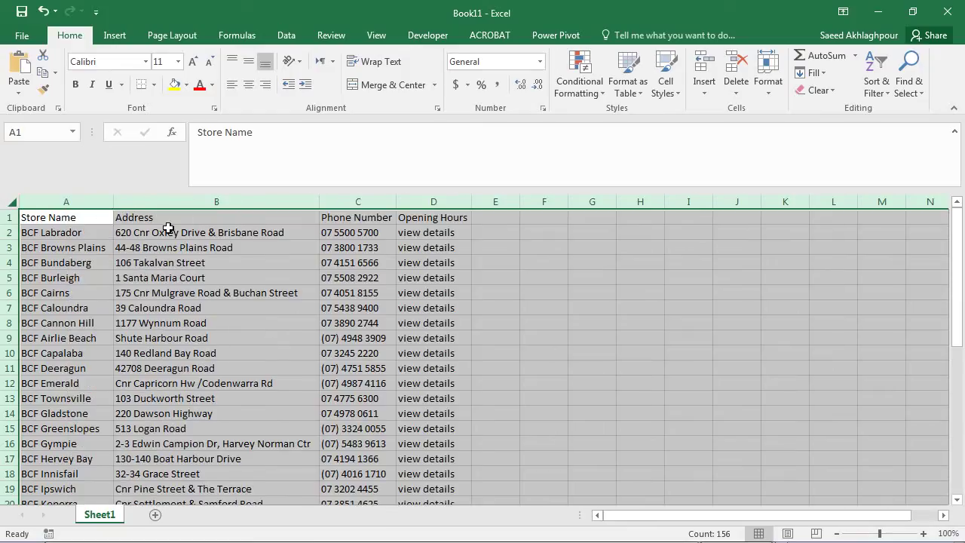
- Delete the Phone Number and Opening Hours columns from the store list
left_click(355, 222)
left_click(381, 207)
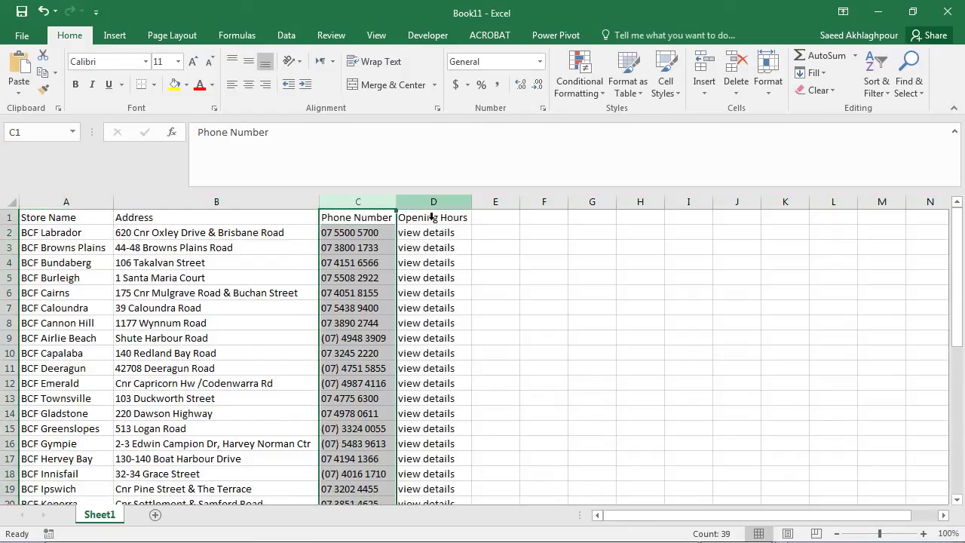
left_click(432, 207, "ctrl")
right_click(432, 216)
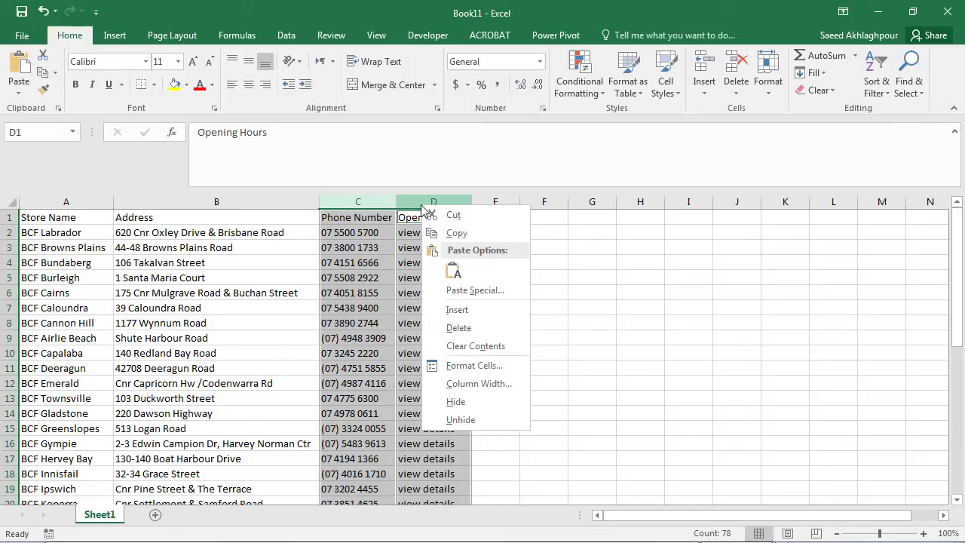
left_click(452, 329)
left_click(240, 236)
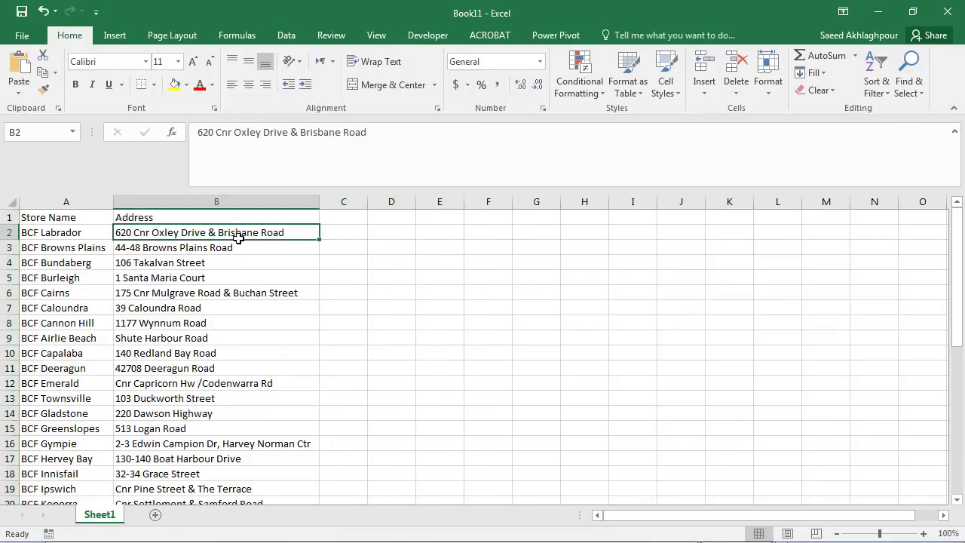
- Check the cleaned store list down to its last row and save the workbook as BCF-locations in the BCF folder
left_click(79, 223)
left_click(147, 224)
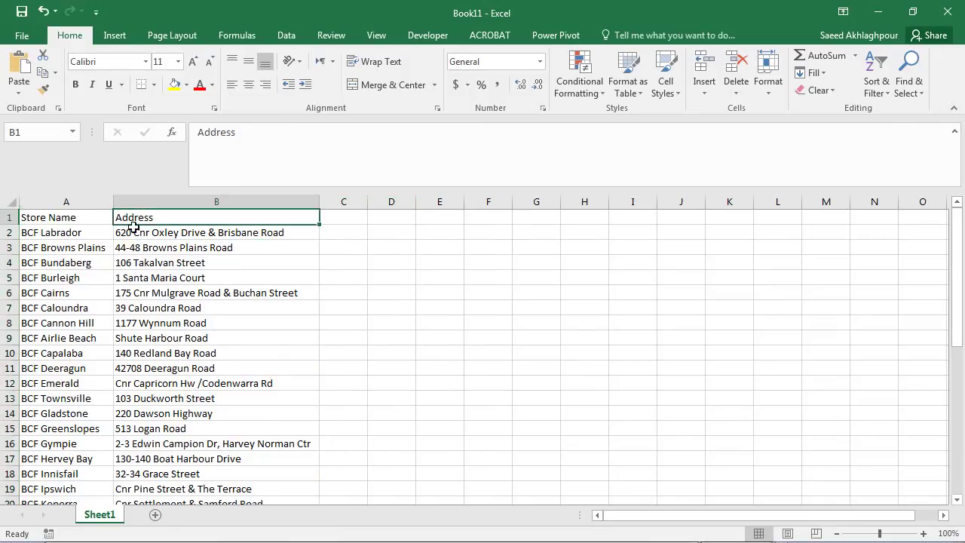
left_click(179, 234)
scroll(395, 277, "down", 5)
scroll(395, 277, "down", 5)
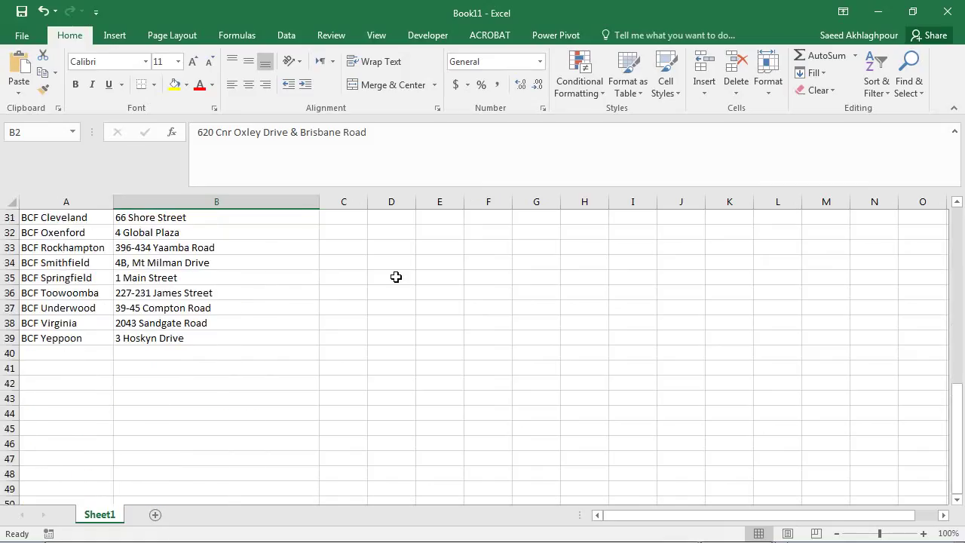
scroll(396, 277, "up", 10)
left_click(18, 6)
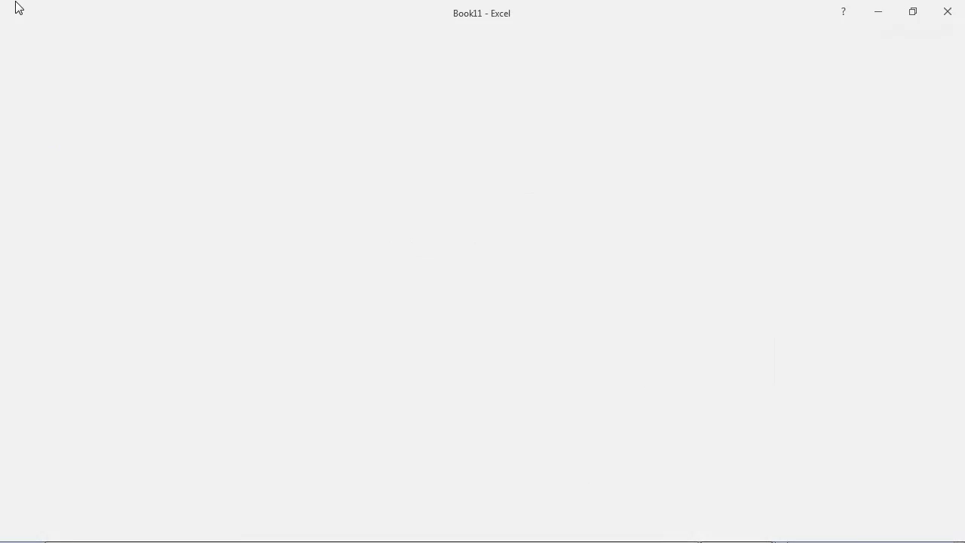
left_click(411, 147)
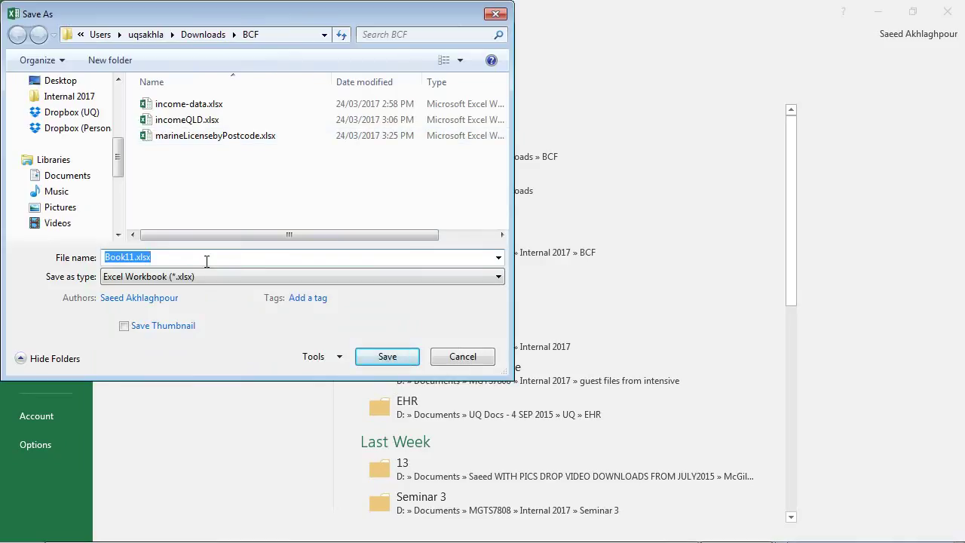
type("BCF-locations")
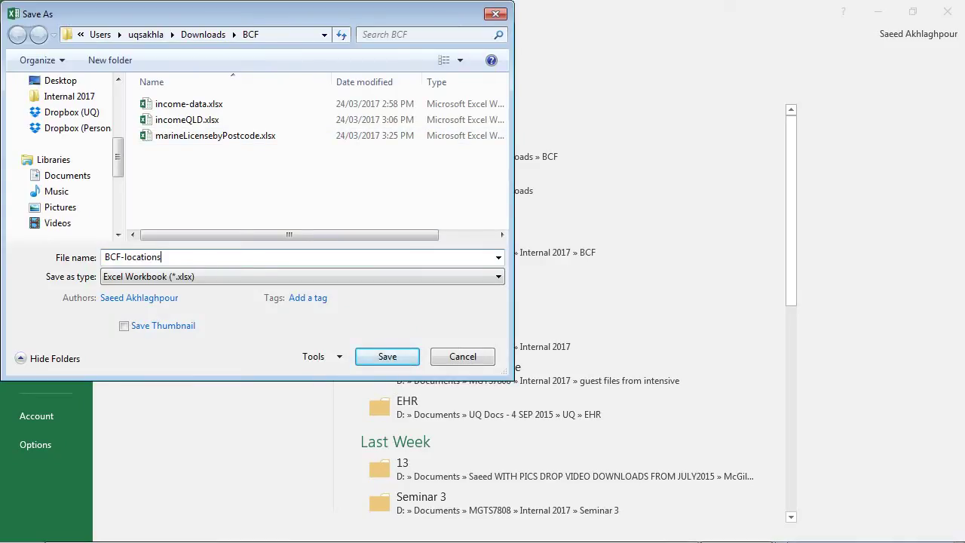
key("Return")
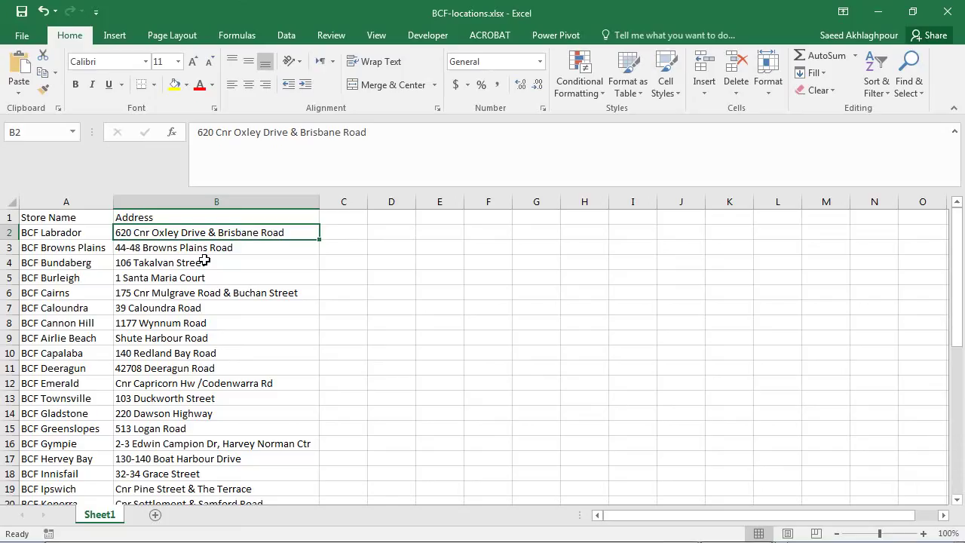
- Switch to the CARTO tab in Chrome, leave the marine licence map, and open the account's list of datasets
key("super")
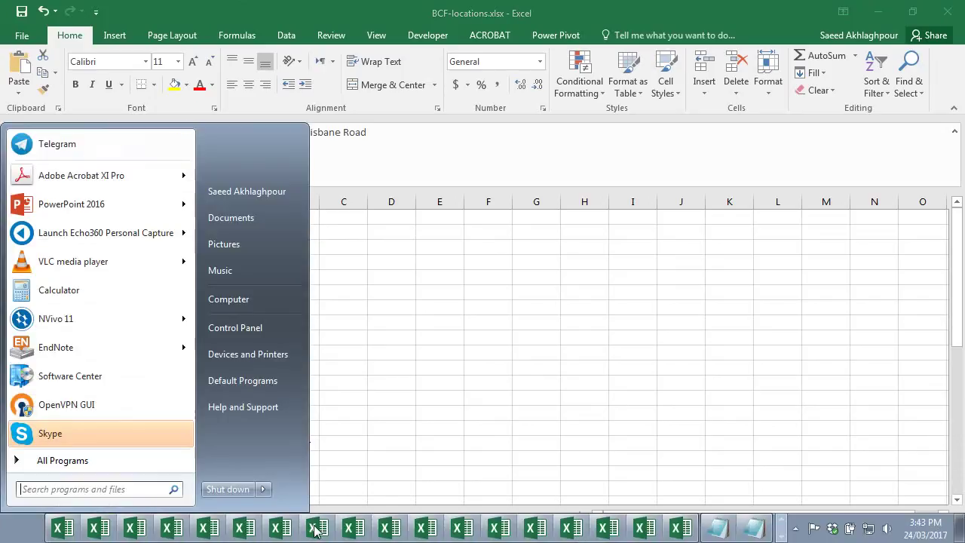
key("Escape")
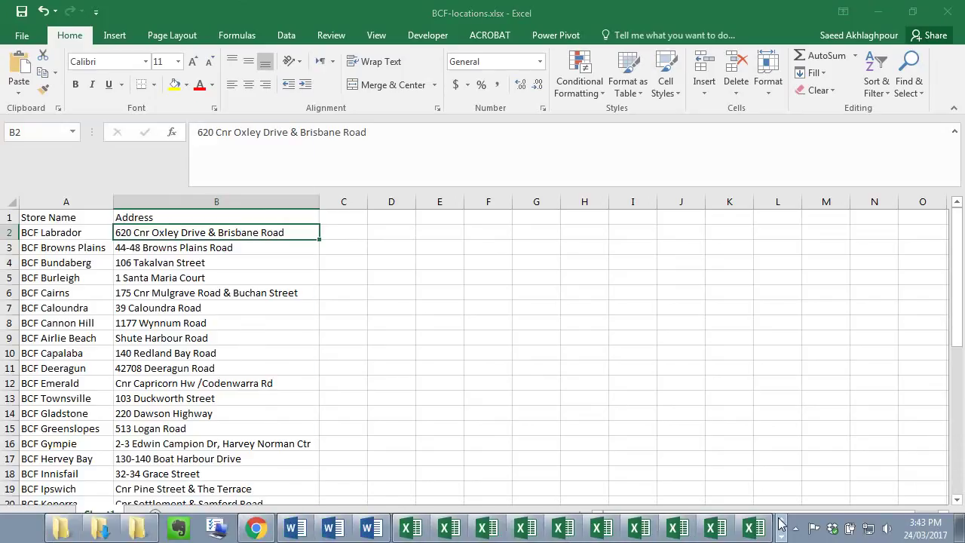
left_click(255, 526)
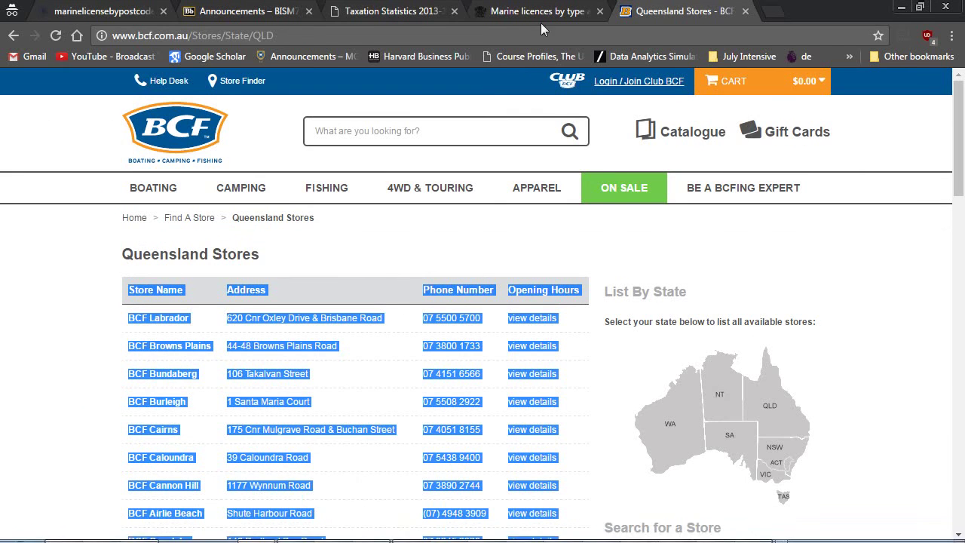
left_click(120, 6)
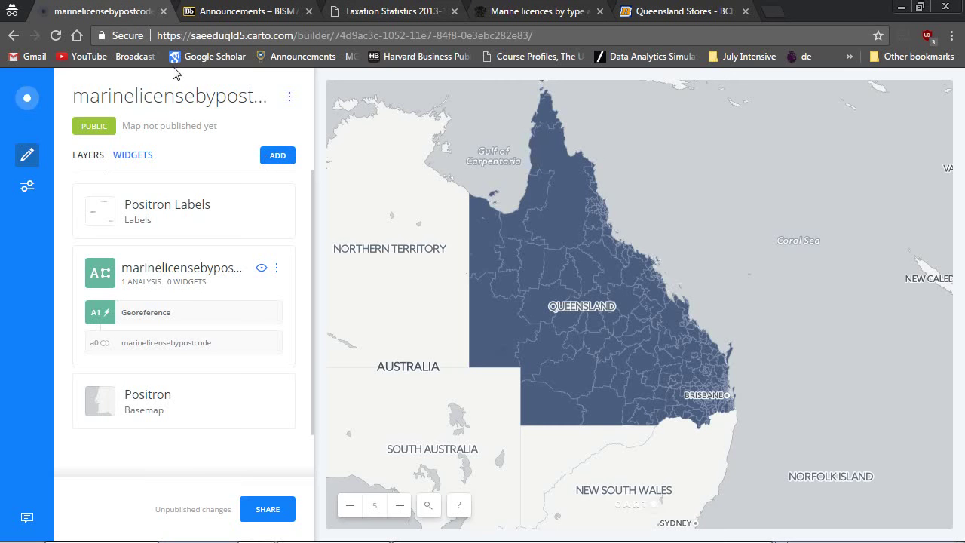
left_click(26, 104)
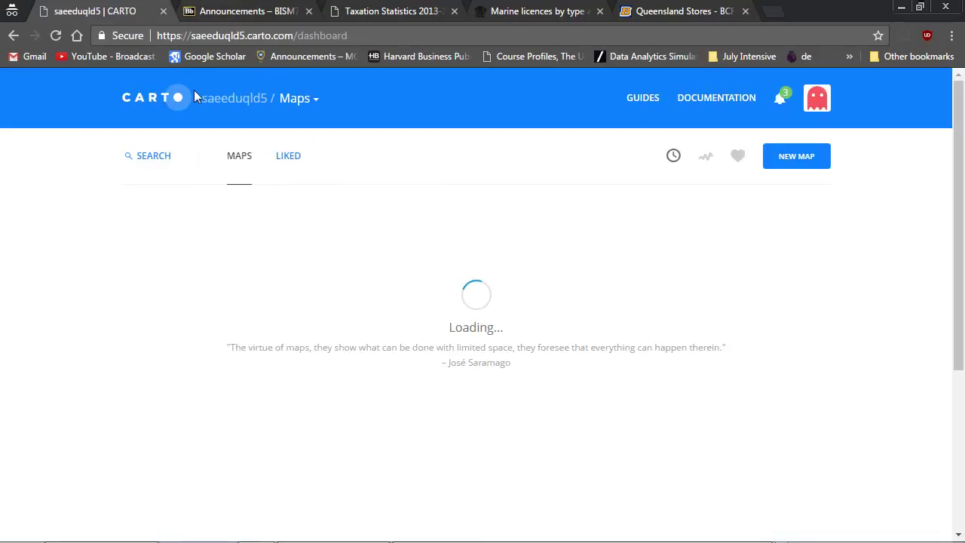
left_click(316, 100)
left_click(306, 152)
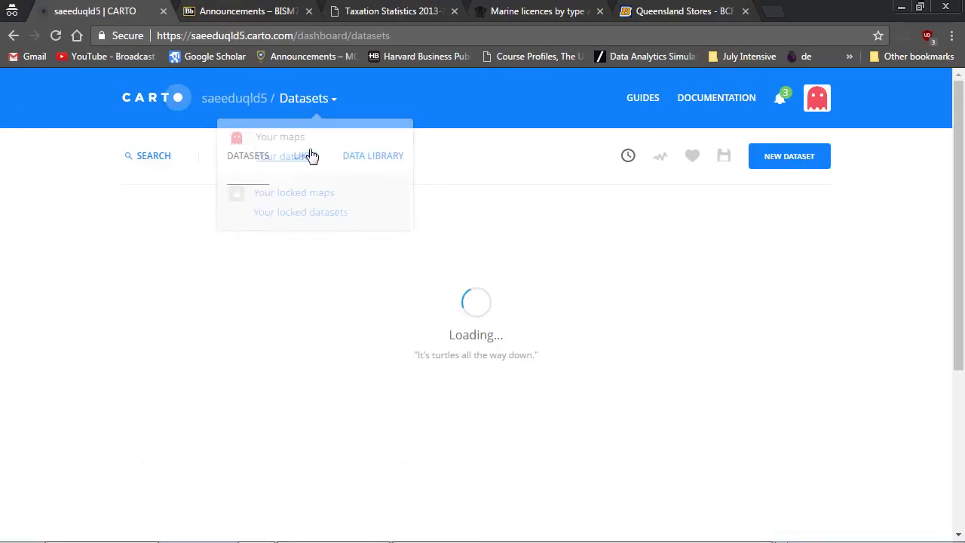
- Upload BCF-locations.xlsx from the BCF folder as a new dataset and create a map from it
left_click(789, 156)
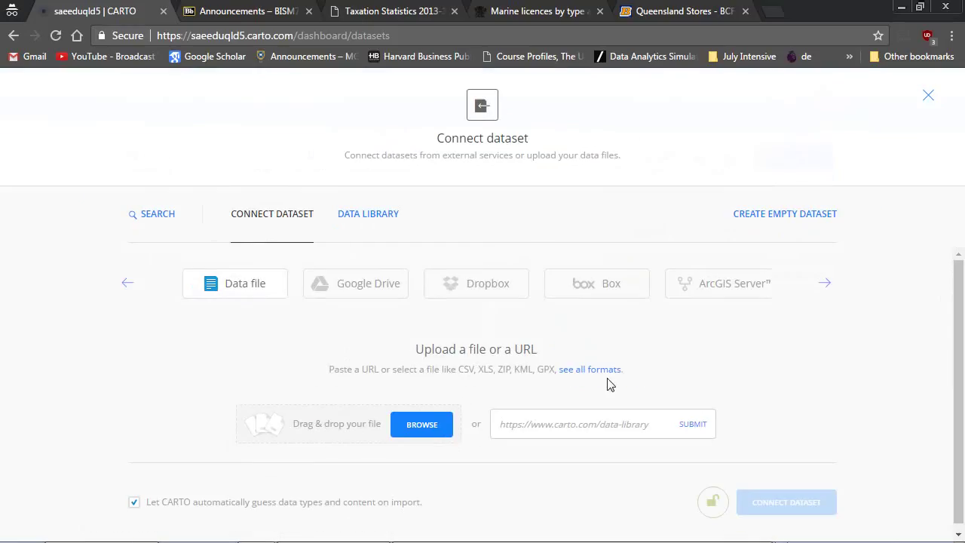
left_click(421, 424)
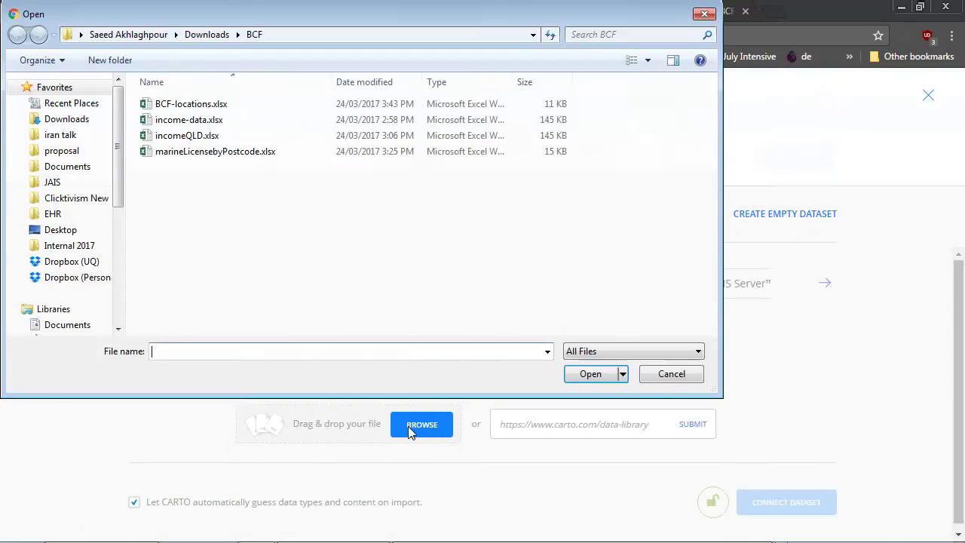
double_click(194, 109)
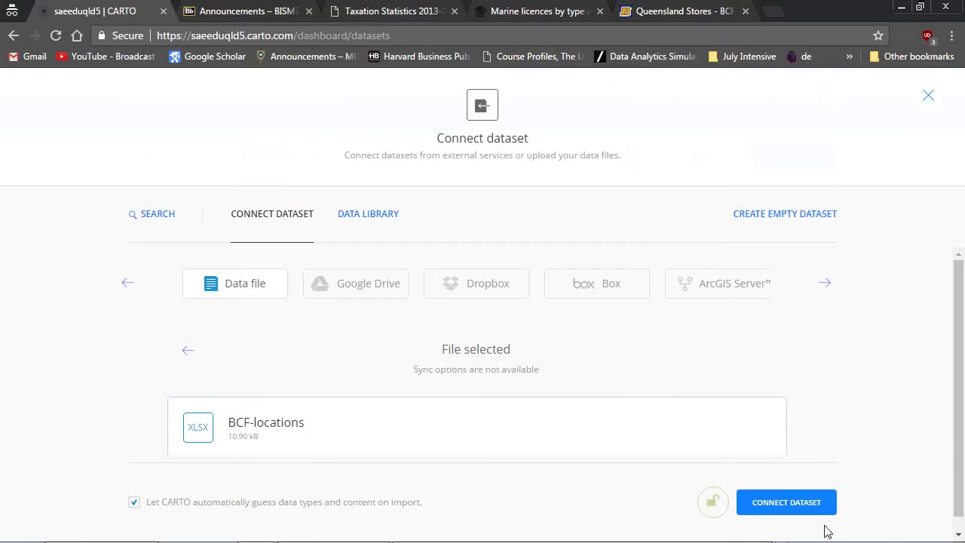
left_click(802, 508)
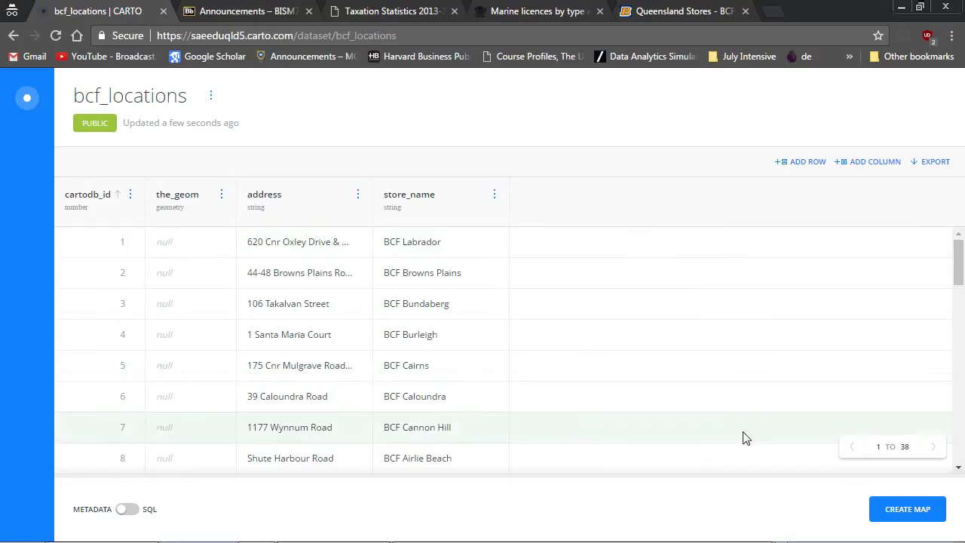
left_click(898, 511)
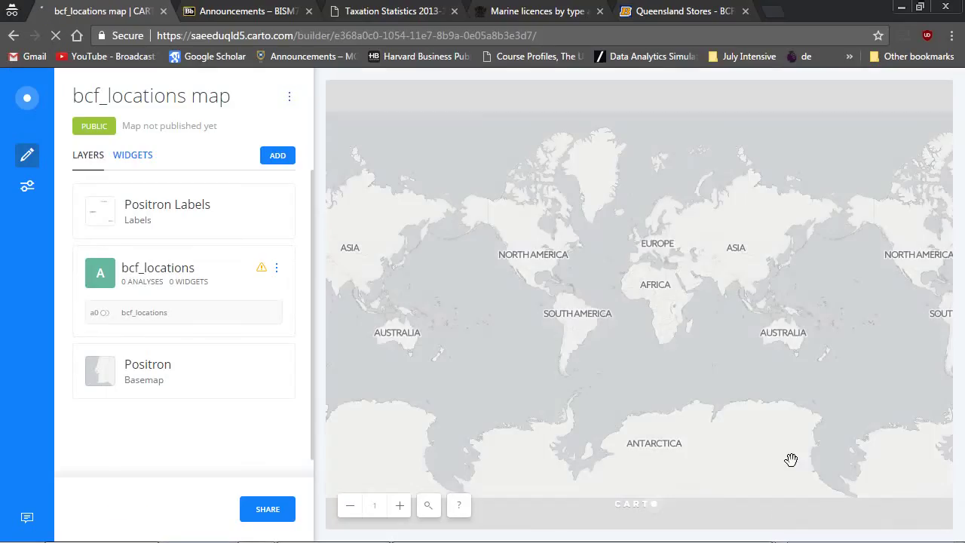
- Add a Georeference analysis to the bcf_locations layer
left_click(150, 274)
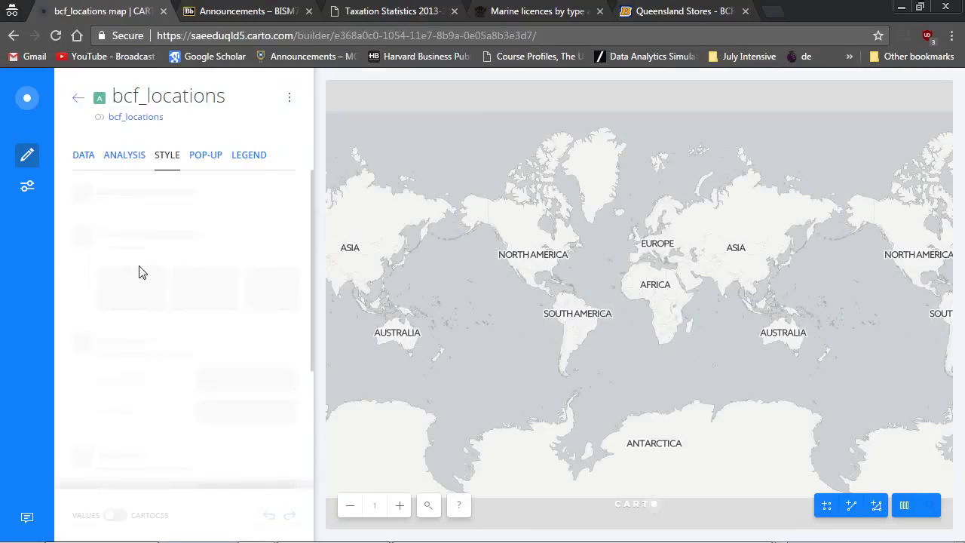
left_click(132, 161)
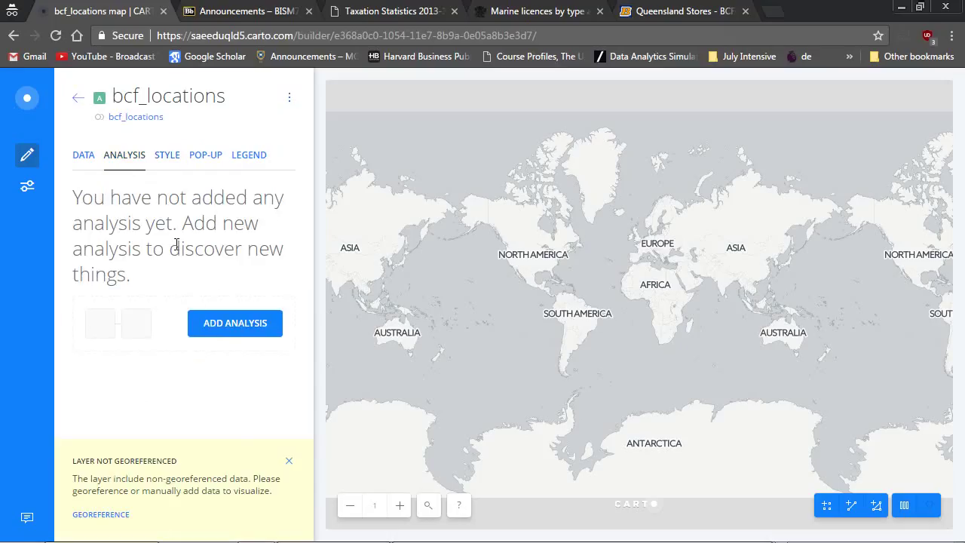
left_click(211, 326)
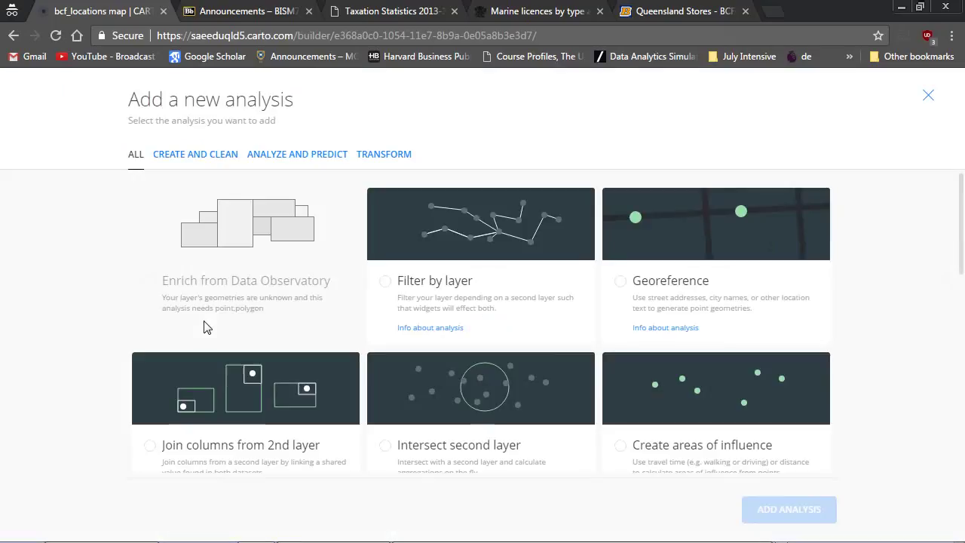
left_click(714, 247)
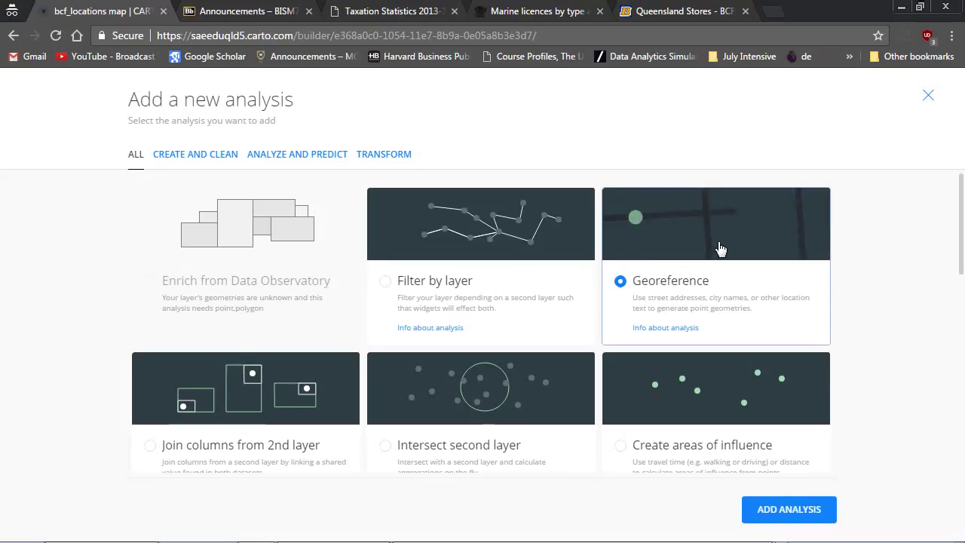
scroll(719, 250, "down", 4)
scroll(719, 249, "up", 4)
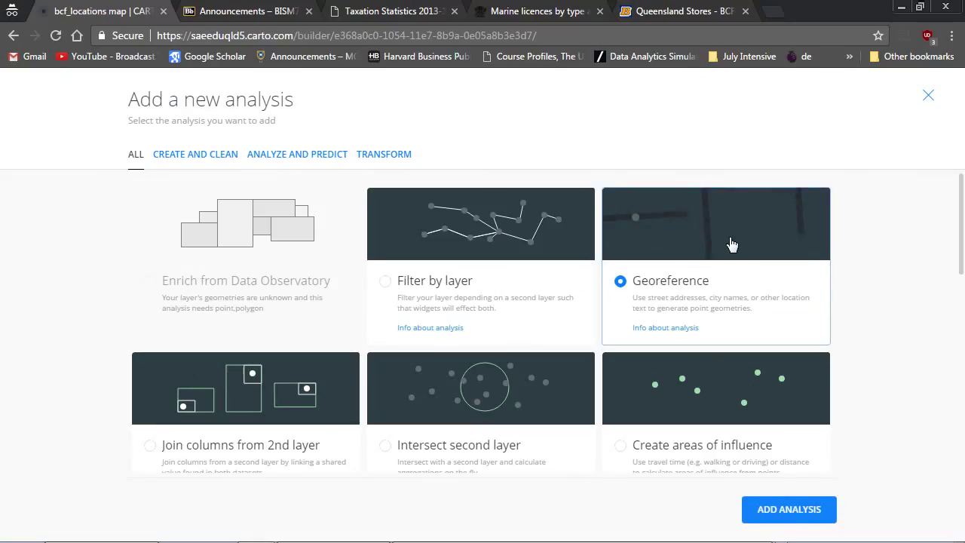
left_click(788, 510)
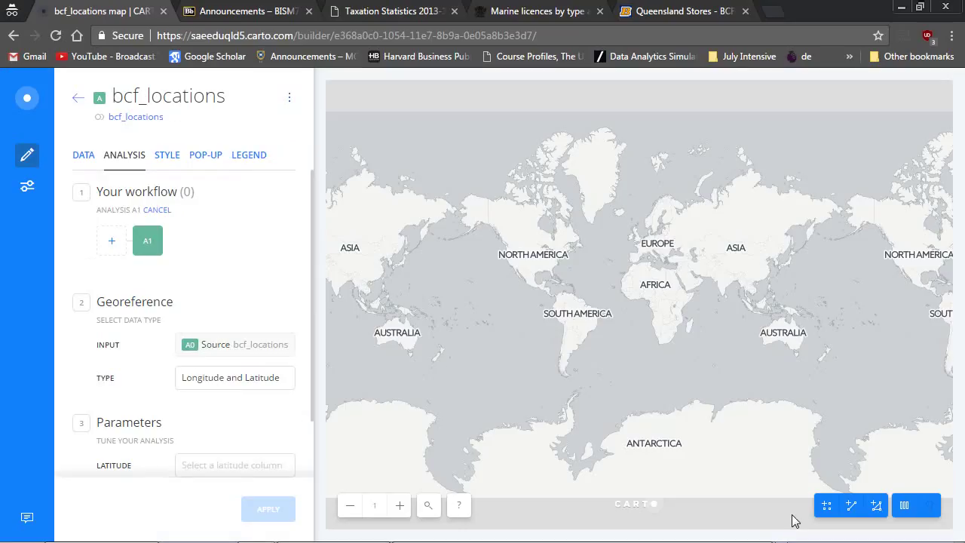
- Set the georeference type to Street Addresses and use the address column as the street address
left_click(248, 315)
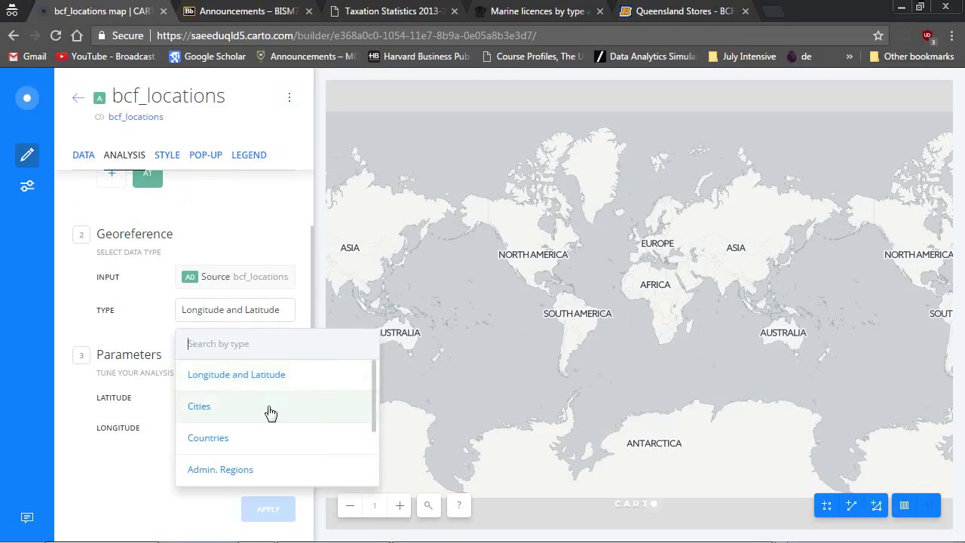
scroll(375, 409, "down", 3)
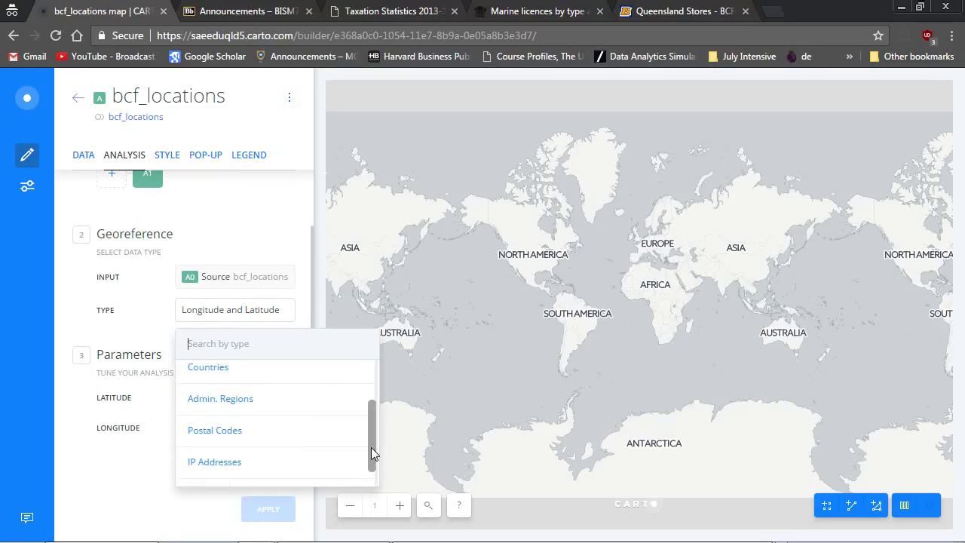
left_click(279, 475)
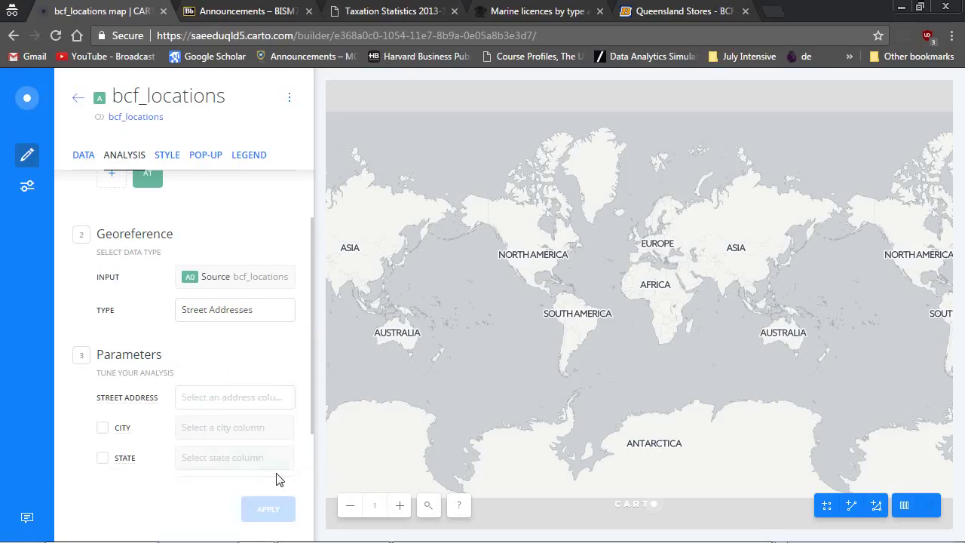
left_click(220, 405)
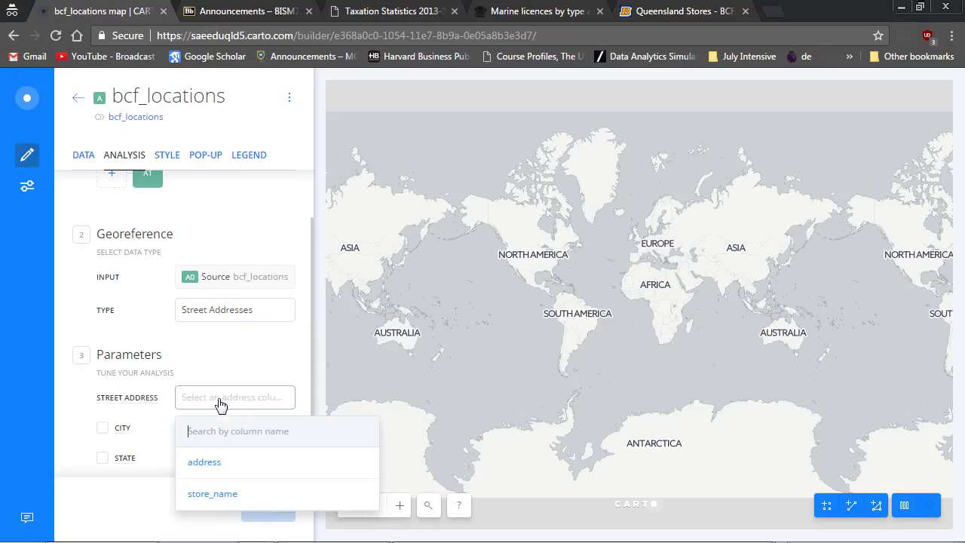
left_click(223, 471)
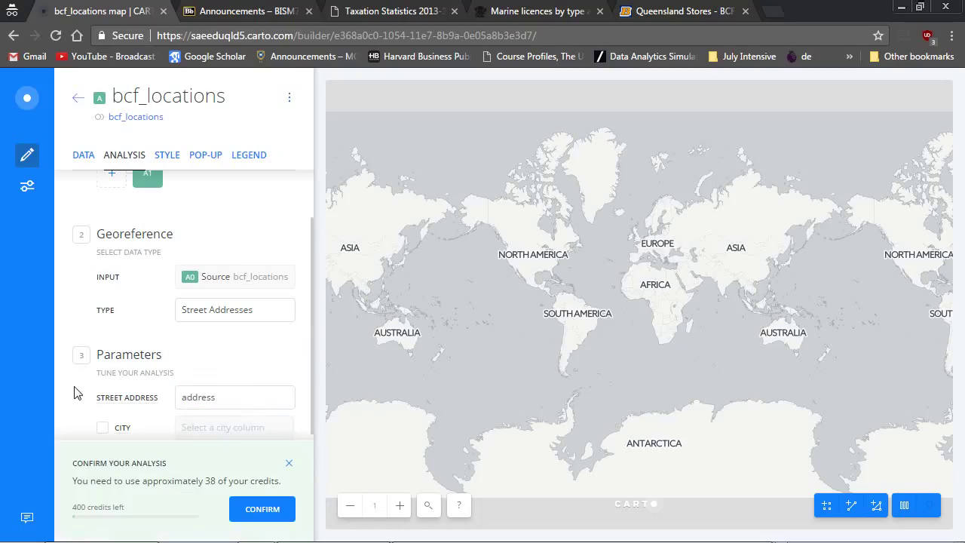
- Enable the state parameter of the georeference analysis and give it the custom value Queensland
scroll(75, 391, "down", 2)
left_click(108, 337)
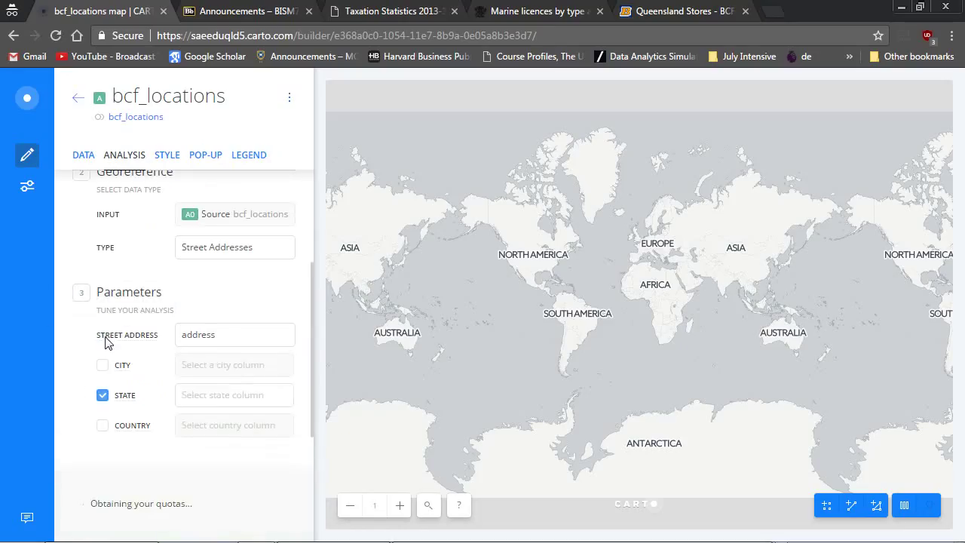
left_click(219, 395)
type("Qu")
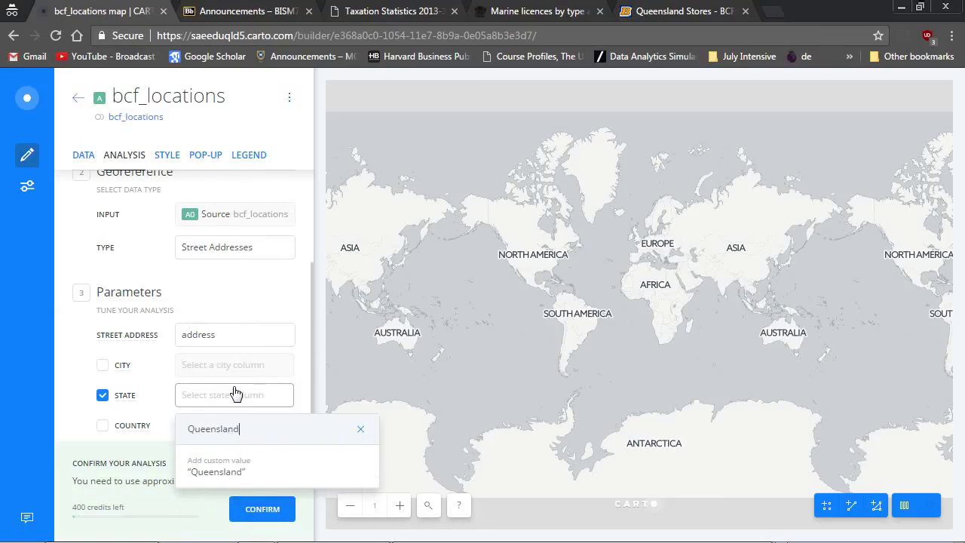
type("eensland")
left_click(264, 467)
- Enable the country parameter with the custom value Australia and run the georeference analysis on the store addresses
left_click(103, 426)
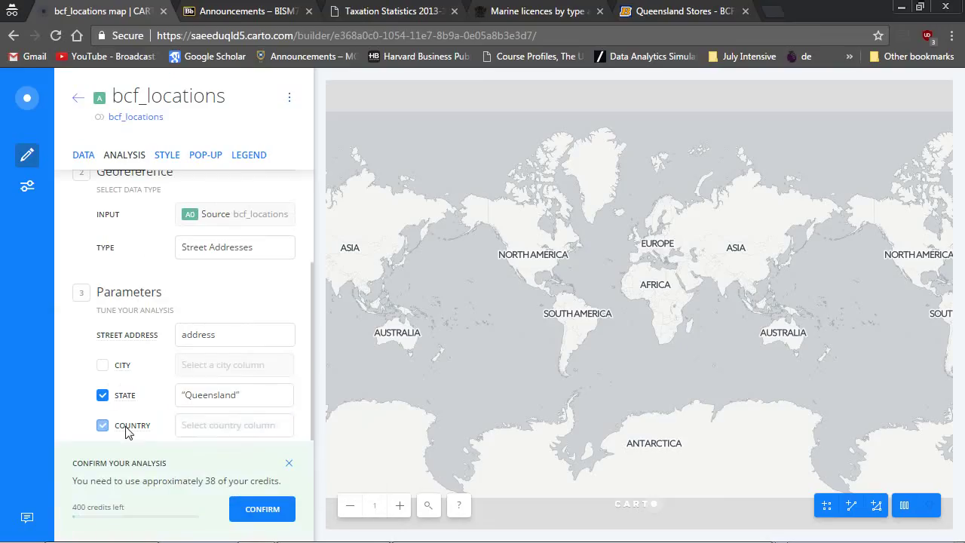
left_click(219, 427)
type("Australia")
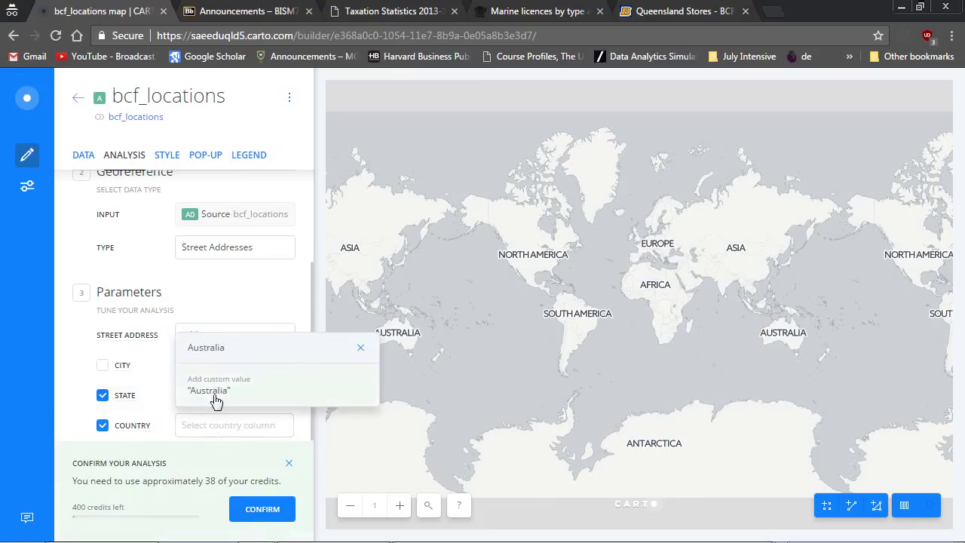
left_click(216, 393)
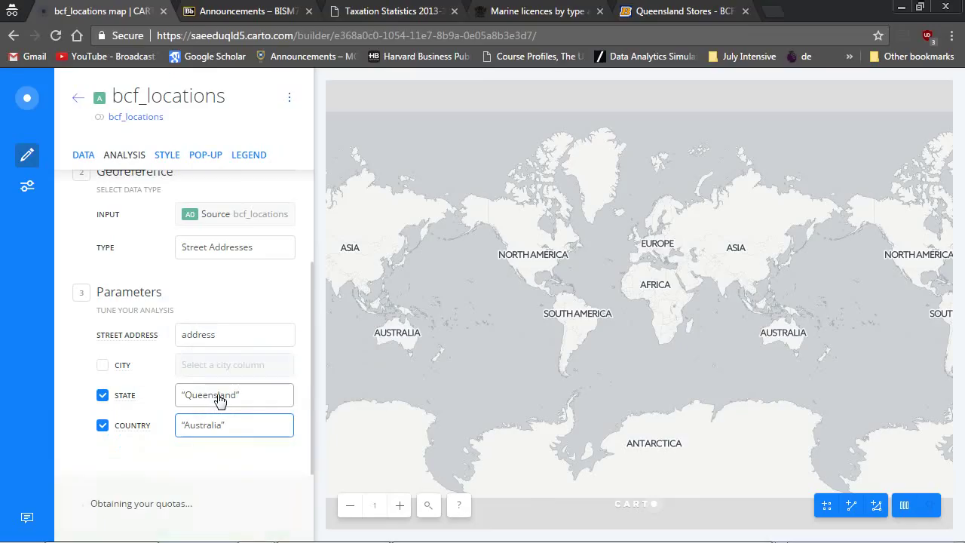
scroll(68, 386, "down", 1)
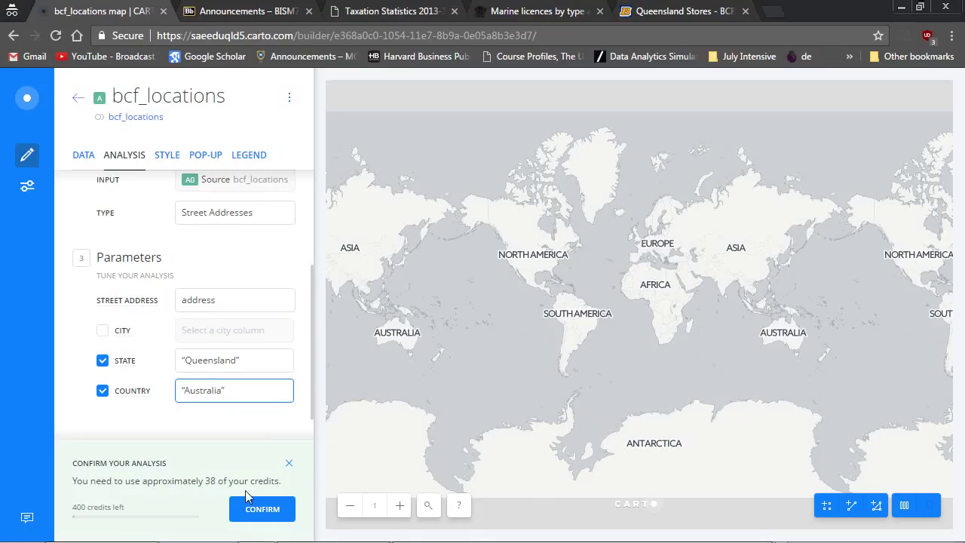
left_click(261, 511)
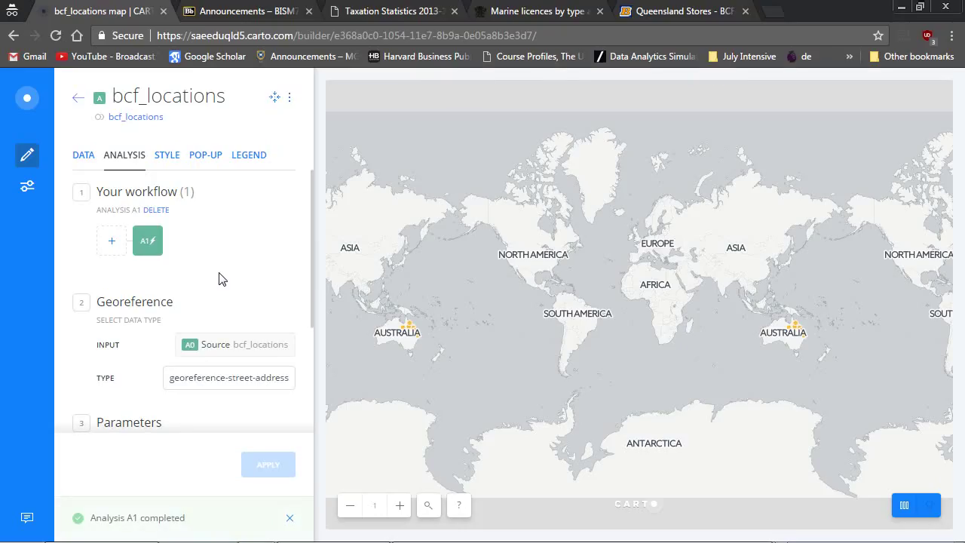
- Inspect the georeferenced BCF store points along the Queensland coast and inland on the map
scroll(831, 364, "up", 2)
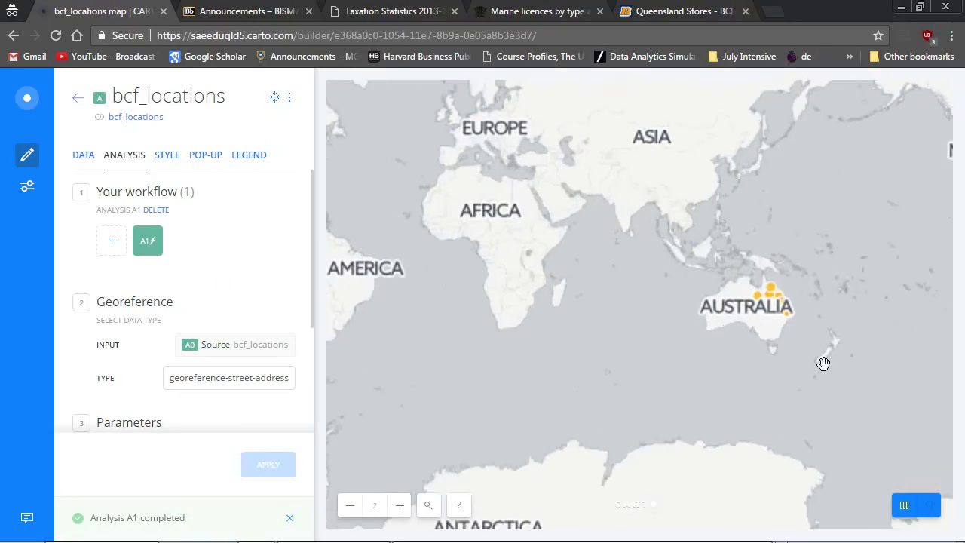
scroll(808, 352, "up", 1)
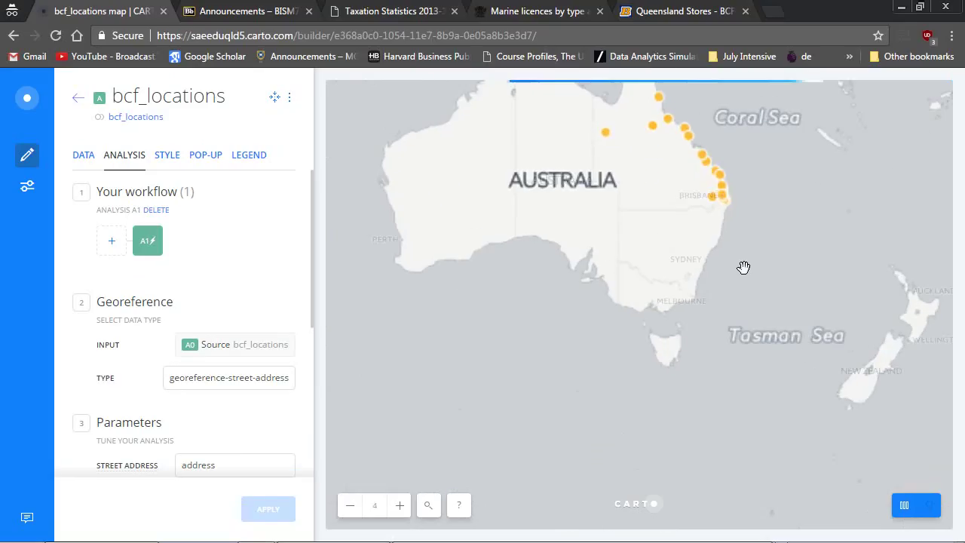
left_click_drag(743, 268, 747, 407)
left_click(399, 505)
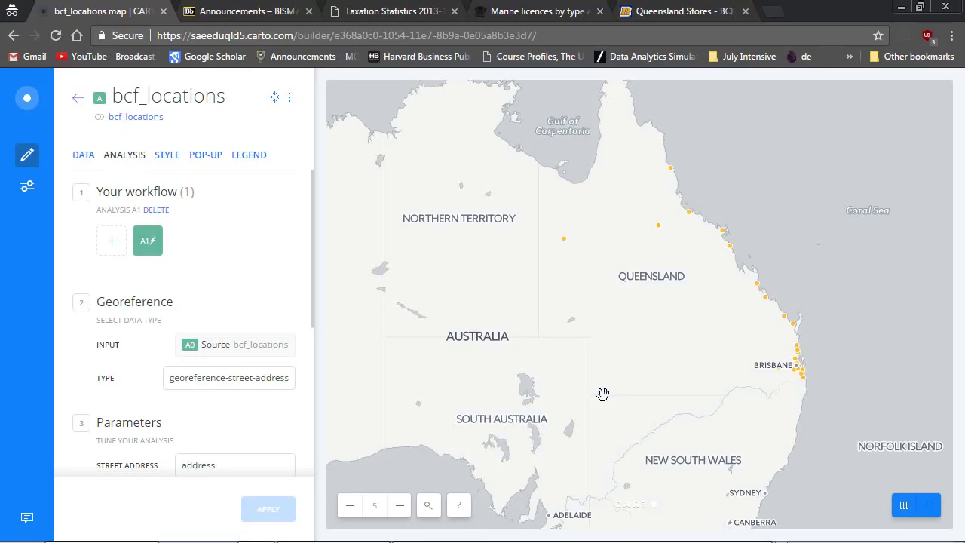
left_click_drag(812, 264, 749, 299)
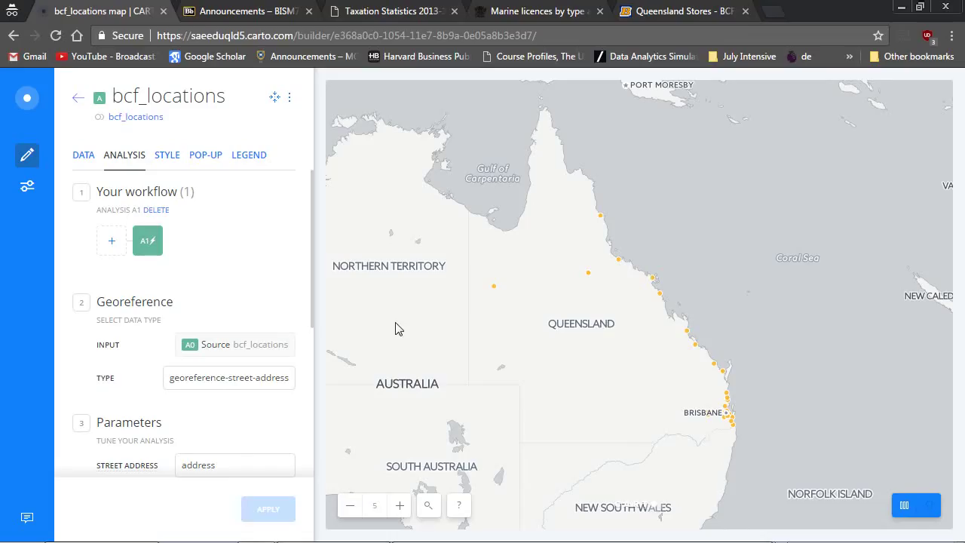
mouse_move(746, 536)
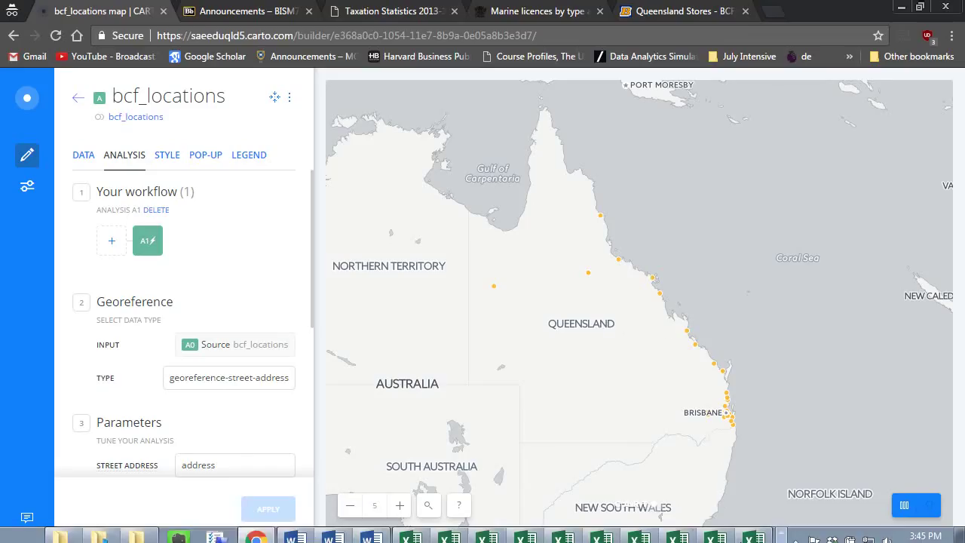
left_click(780, 535)
left_click(780, 536)
left_click(744, 534)
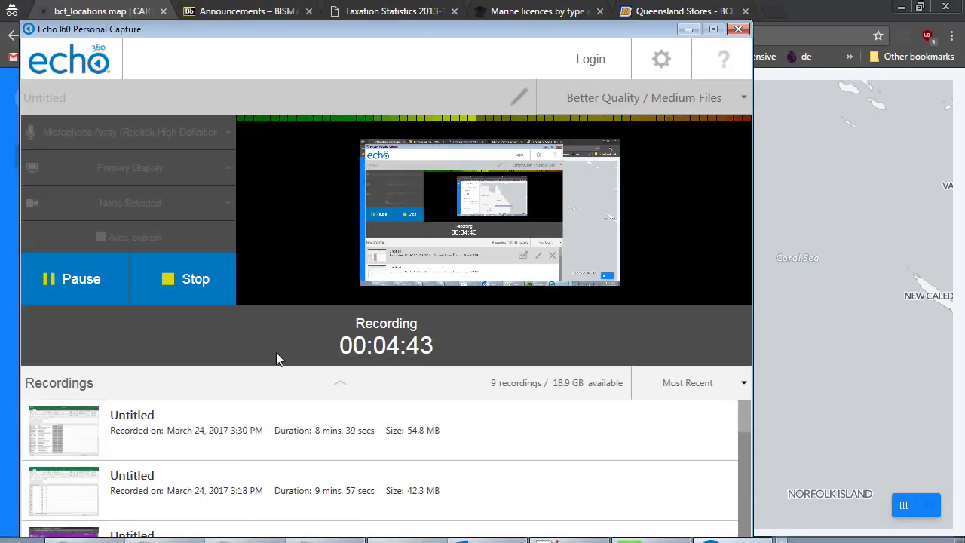